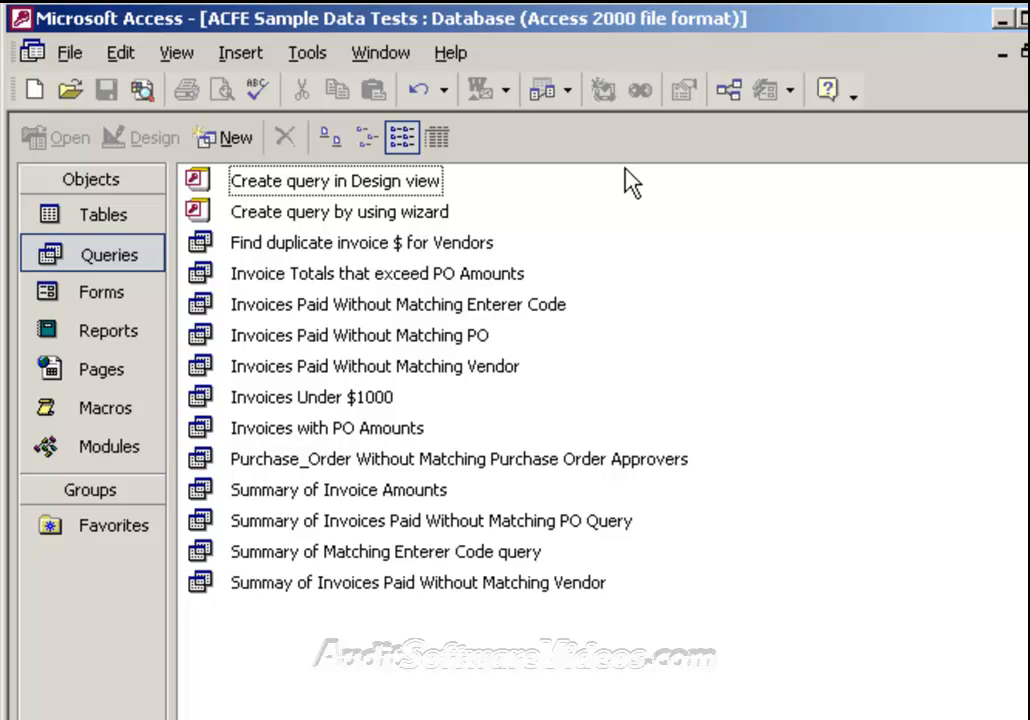
Step: Create a new query in Design view containing the Invoices Paid and Debit Memo Descriptions tables
left_click(412, 182)
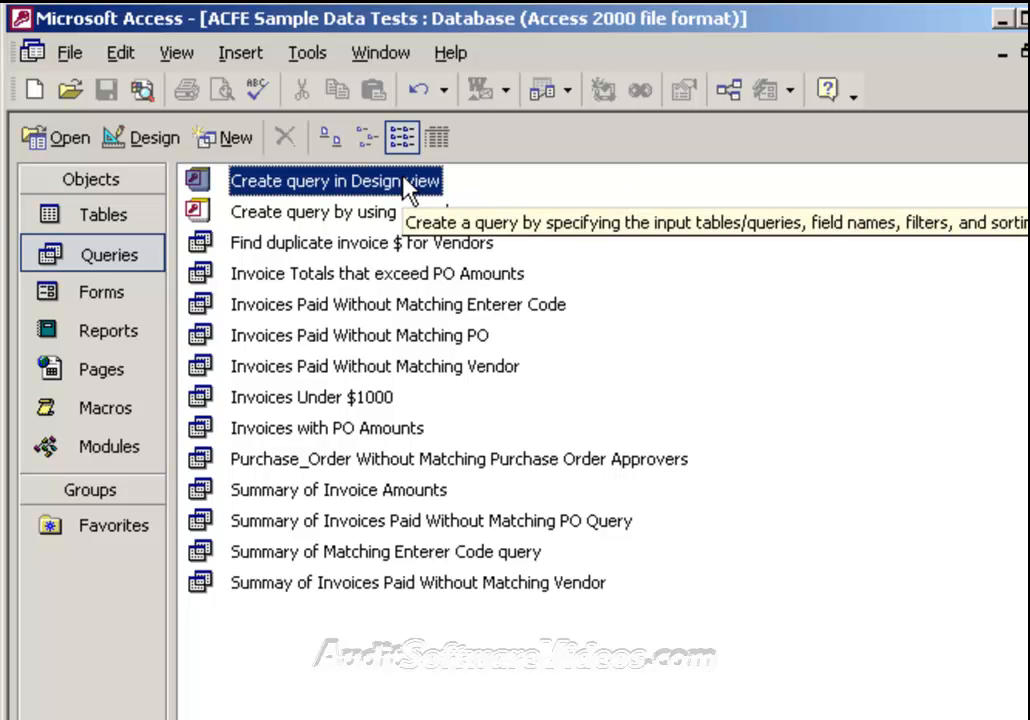
double_click(404, 181)
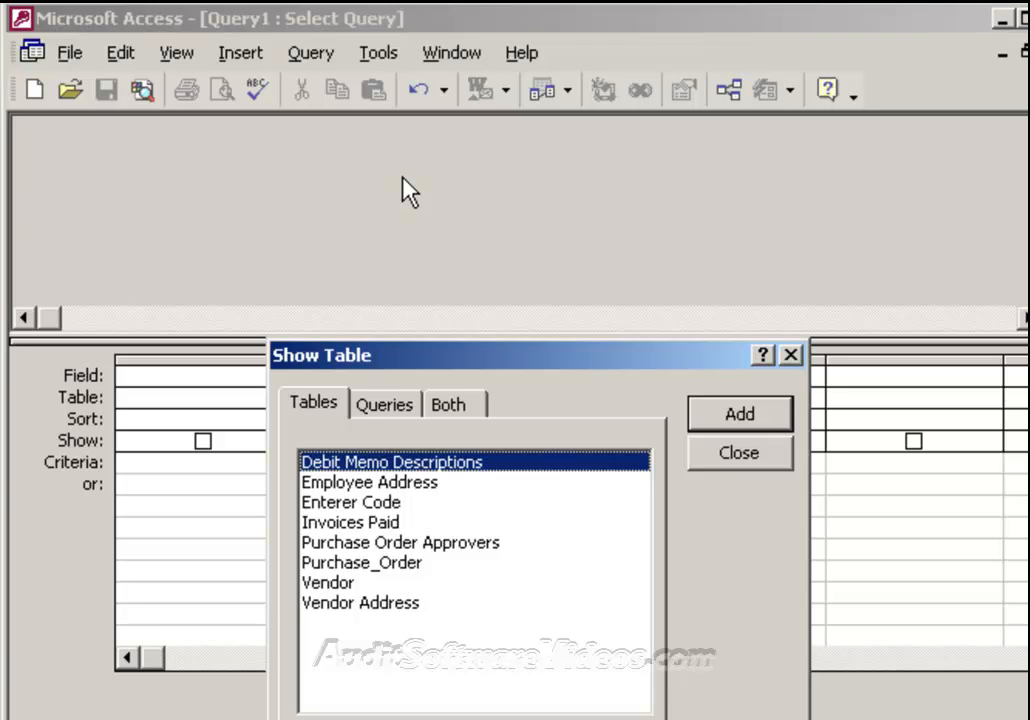
double_click(345, 523)
double_click(381, 463)
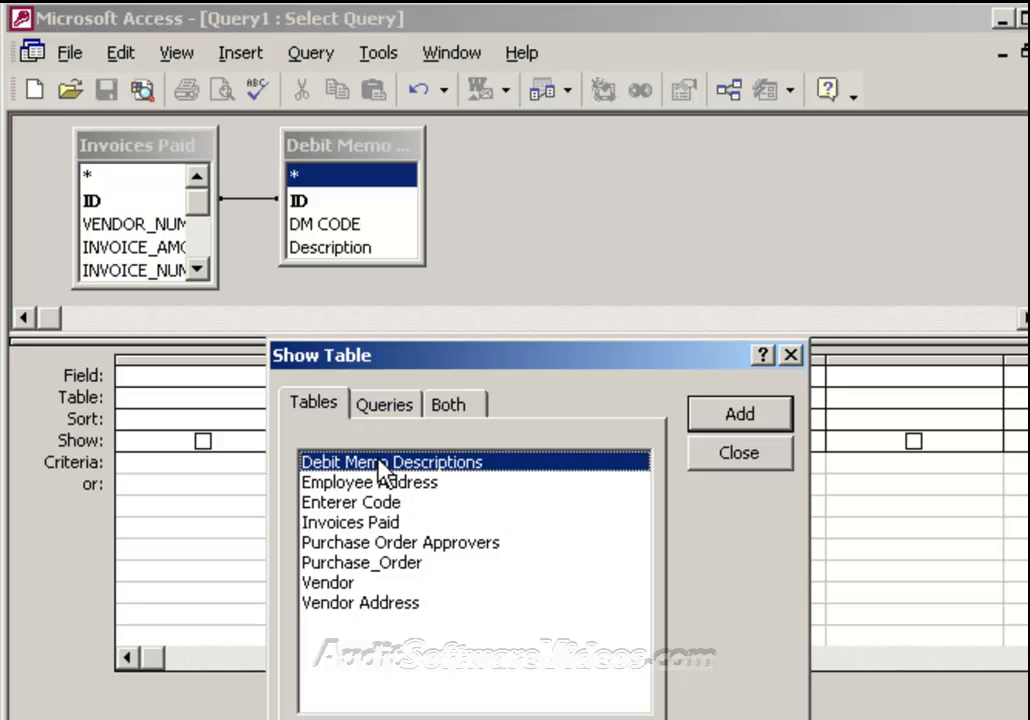
left_click(729, 458)
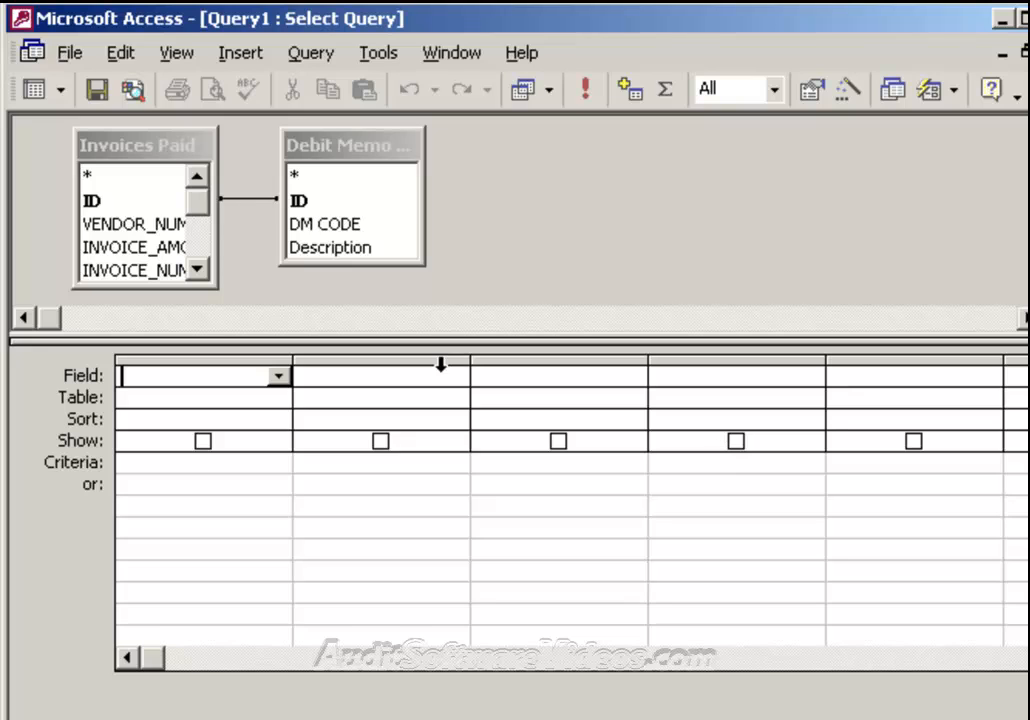
Step: Replace the ID join with one from DM_CODE in Invoices Paid to DM CODE in Debit Memo Descriptions, including only rows where both fields are equal
left_click(256, 199)
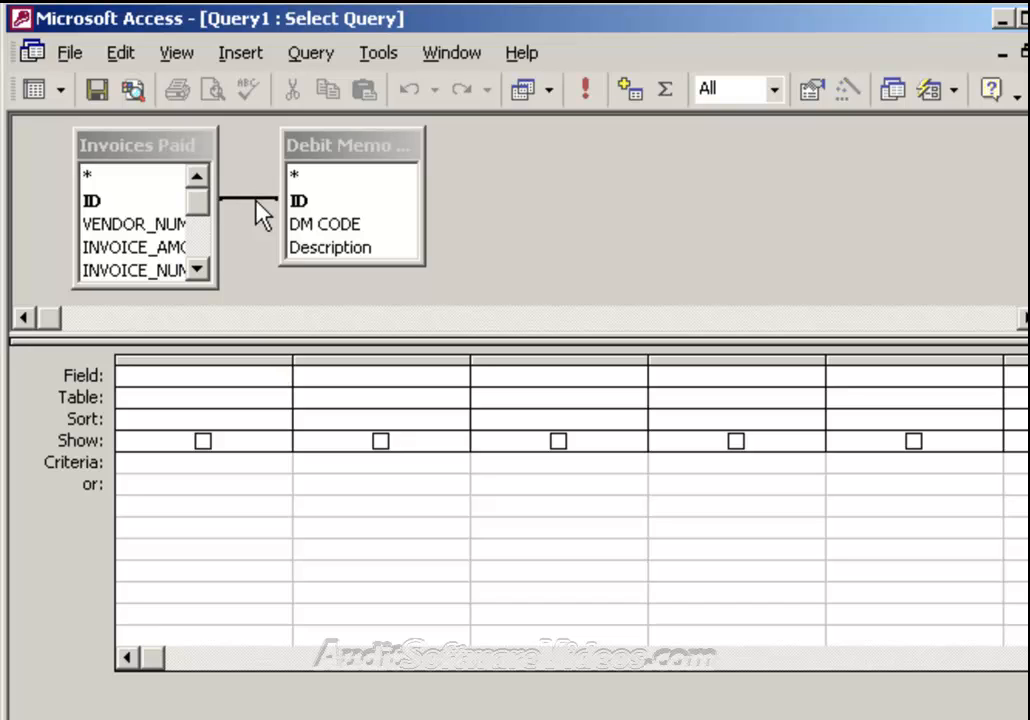
key("Delete")
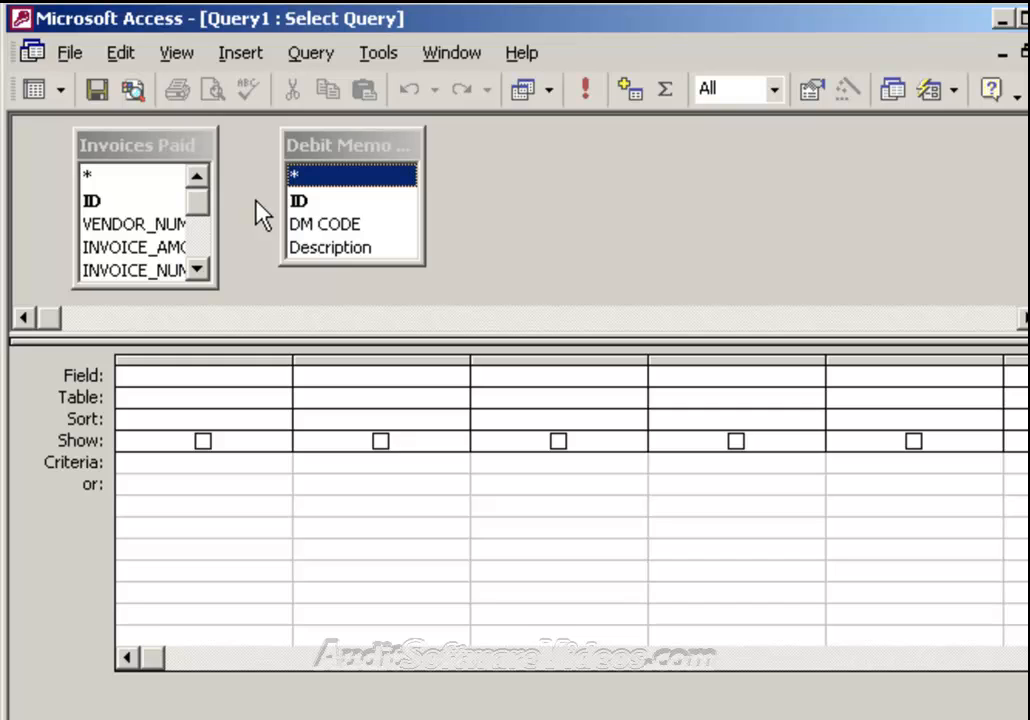
left_click_drag(205, 216, 318, 227)
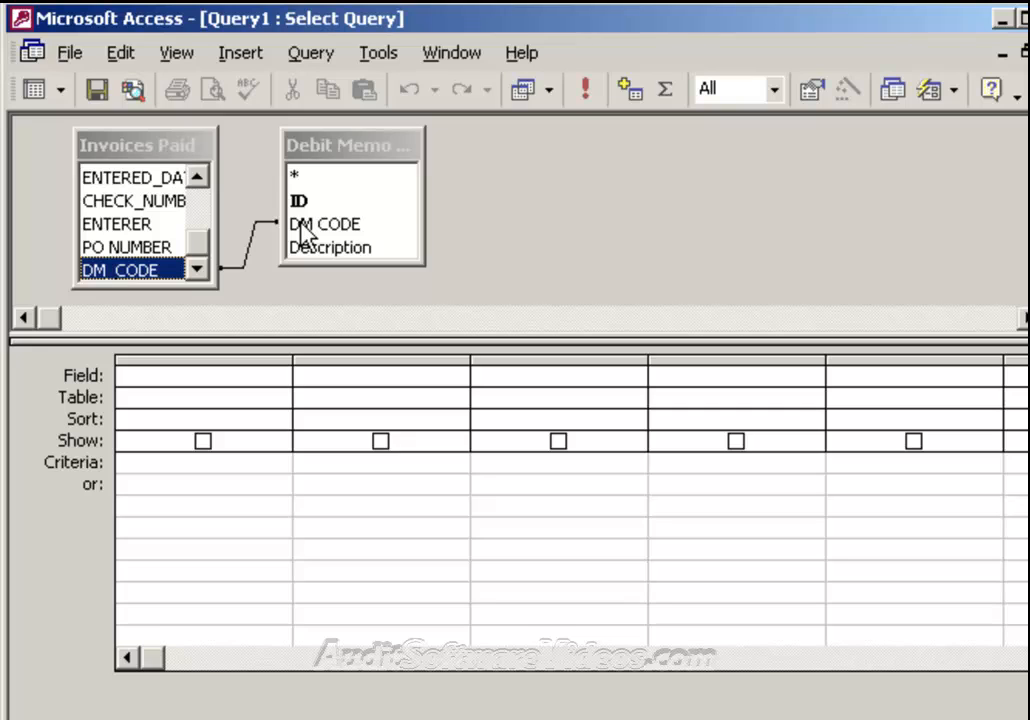
double_click(256, 246)
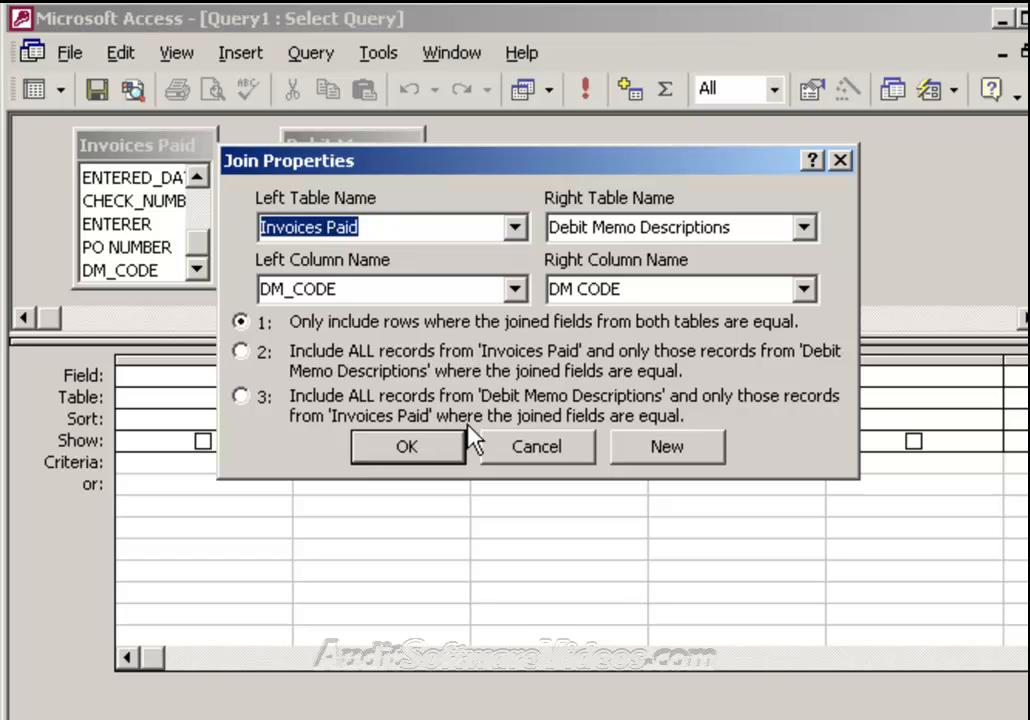
left_click(410, 450)
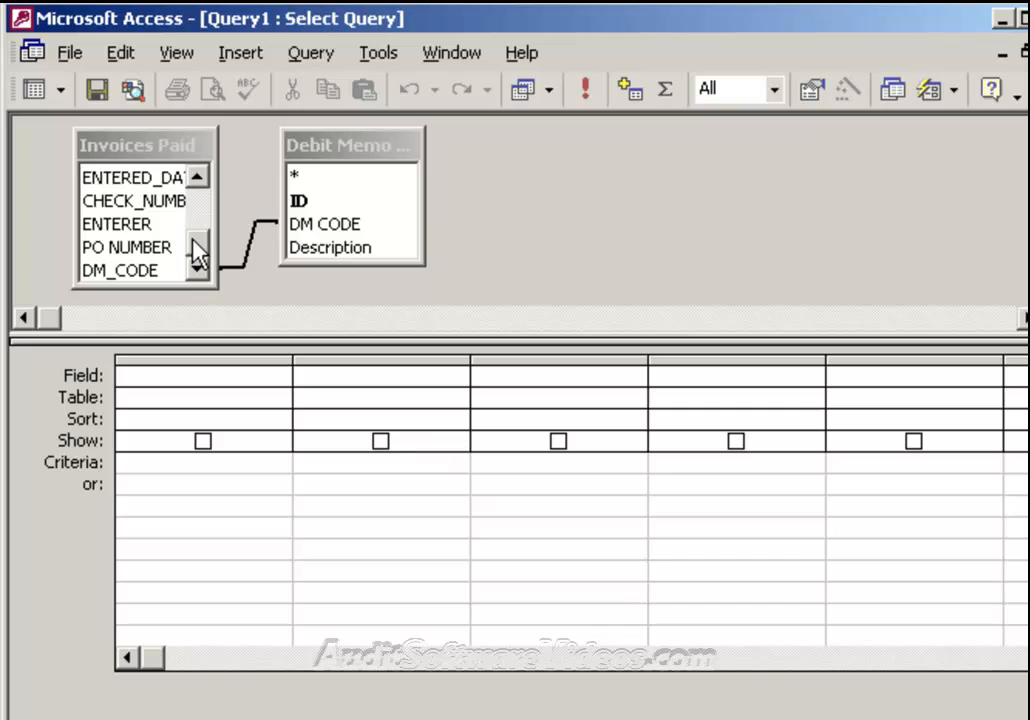
Step: Add INVOICE_NUMBER and INVOICE_AMOUNT from Invoices Paid and Description from Debit Memo Descriptions to the query's output fields
left_click_drag(197, 250, 198, 198)
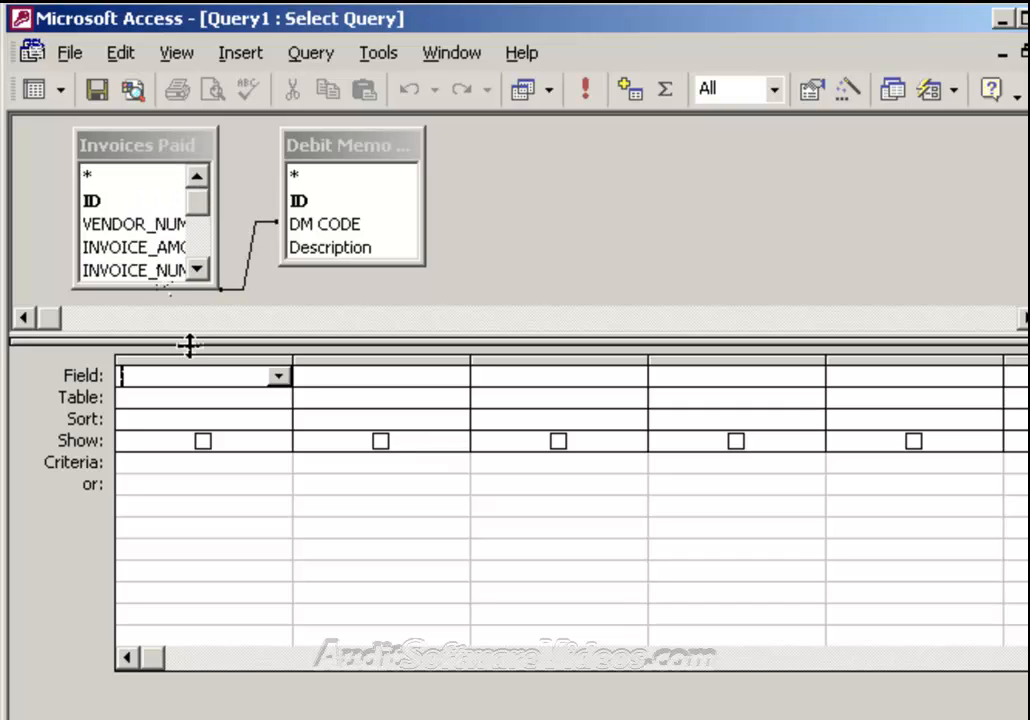
double_click(157, 270)
left_click(157, 247)
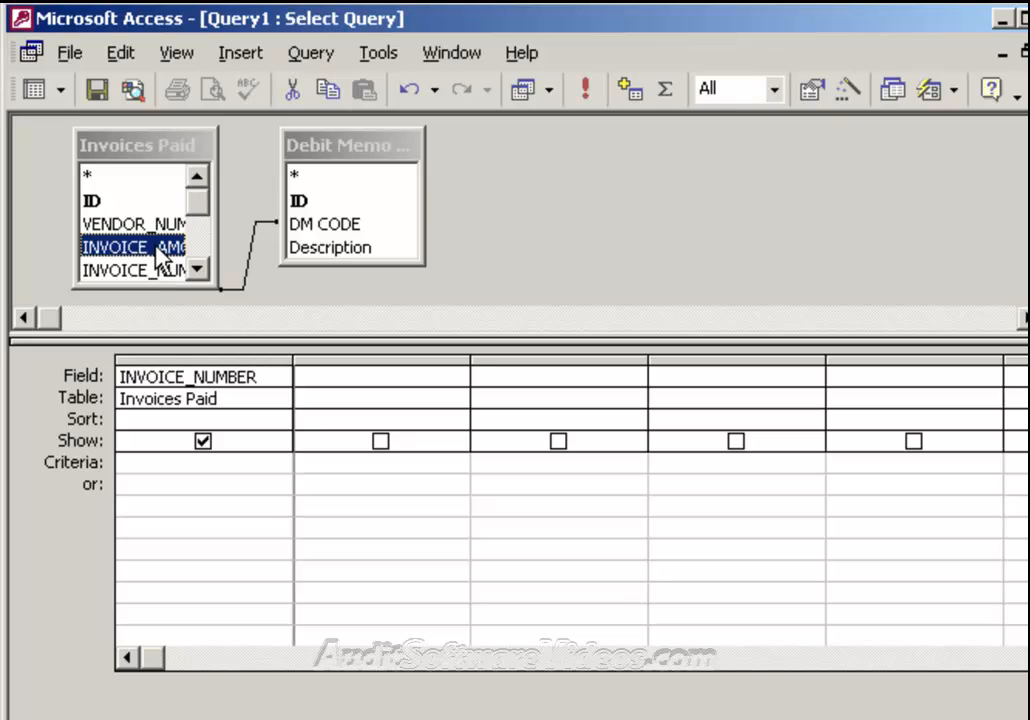
double_click(157, 248)
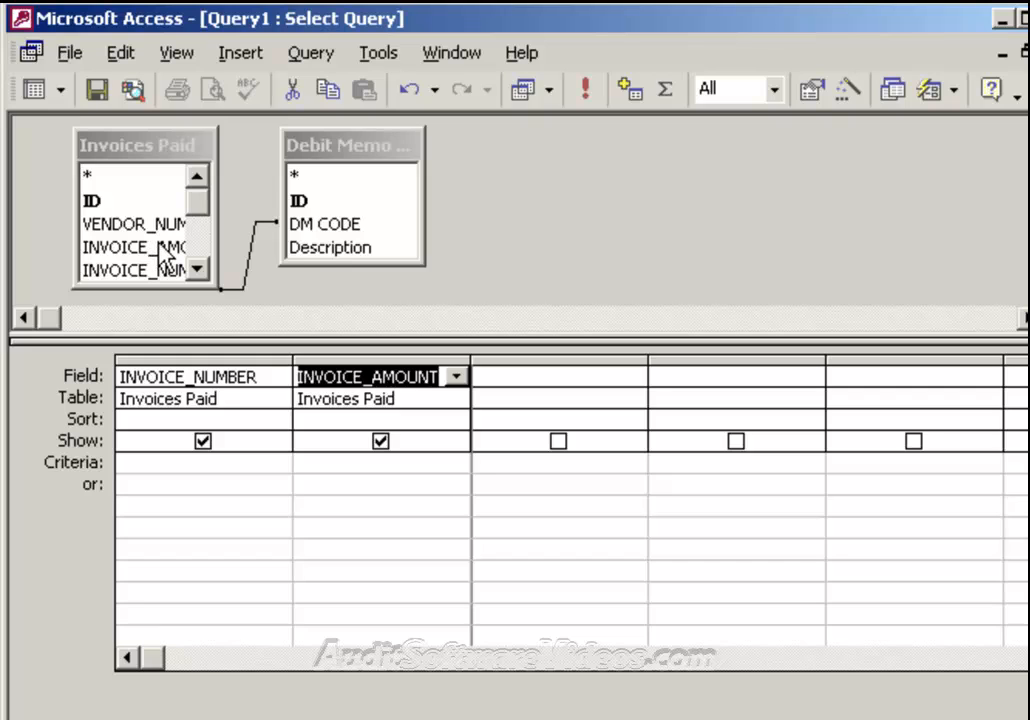
left_click(318, 250)
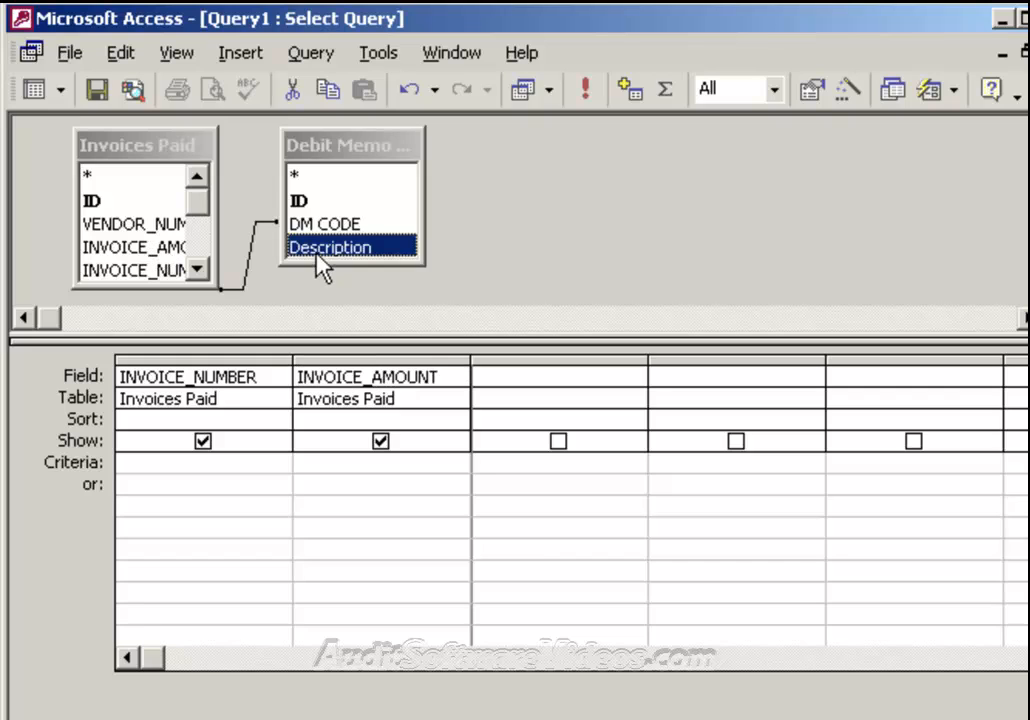
double_click(318, 250)
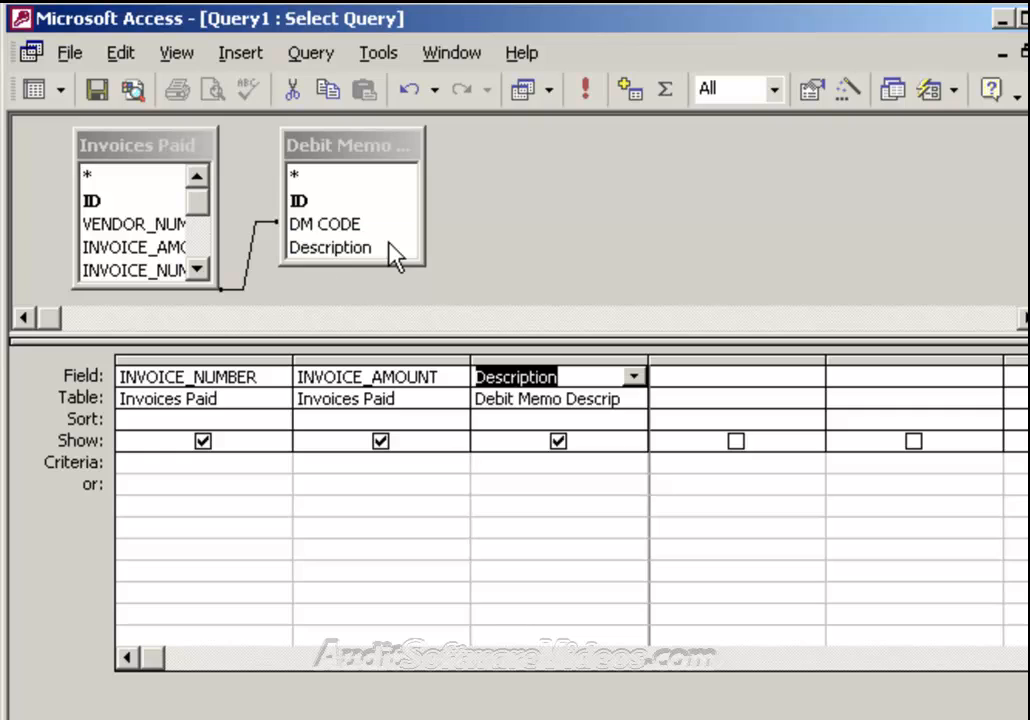
Step: Run the query and review the invoice amounts and debit memo descriptions through to the last record
left_click(595, 103)
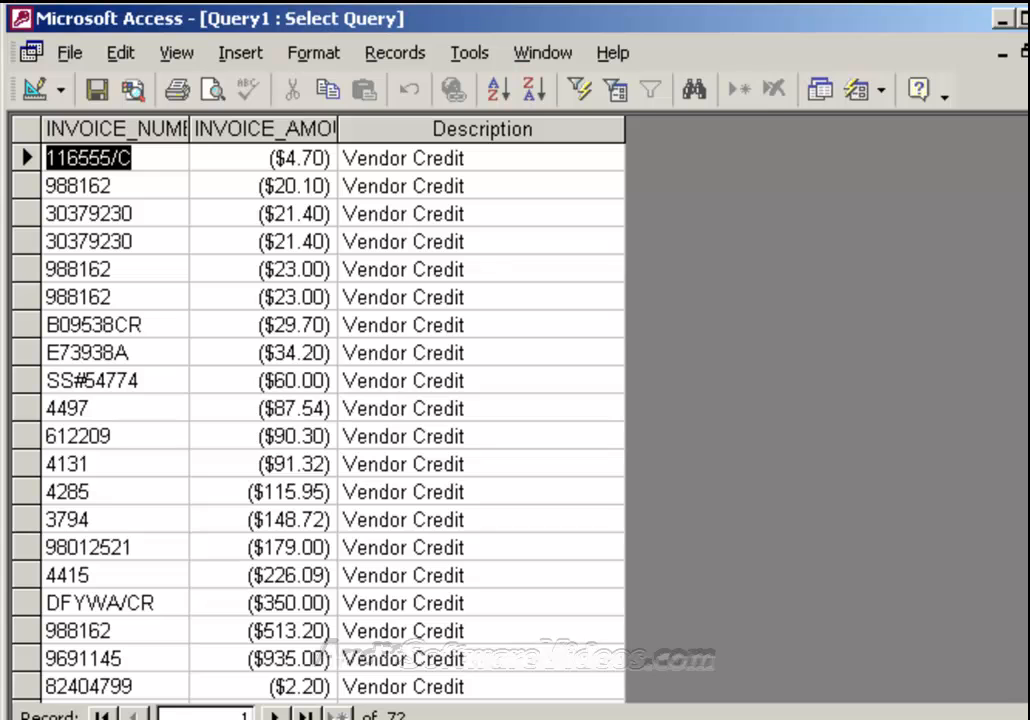
scroll(318, 420, "down", 3)
scroll(318, 420, "down", 7)
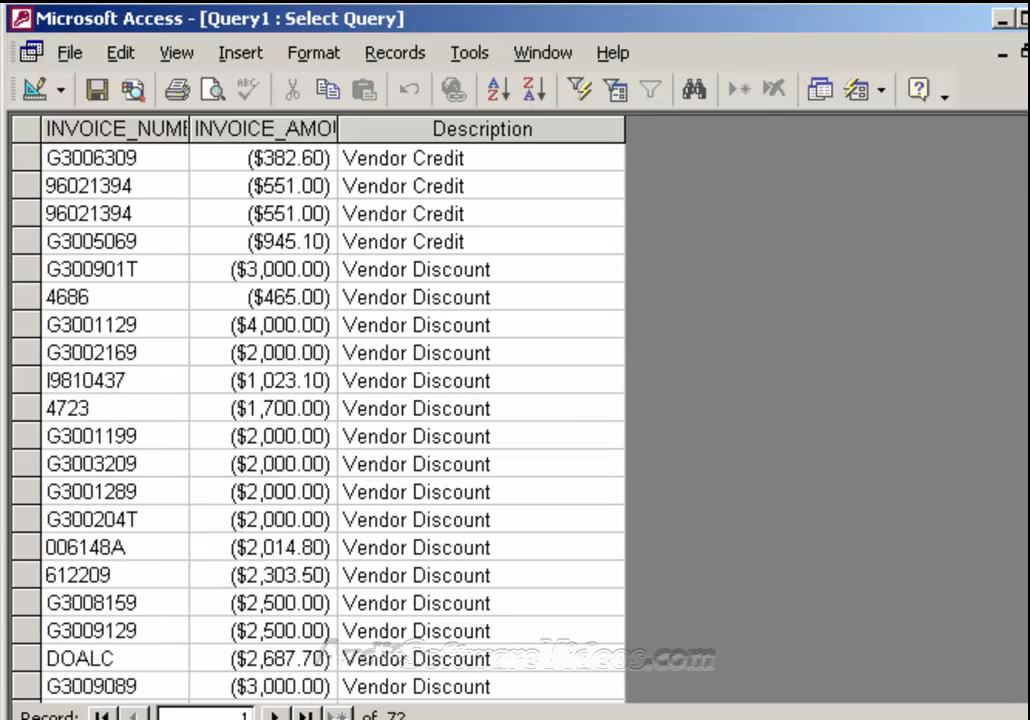
scroll(318, 420, "down", 13)
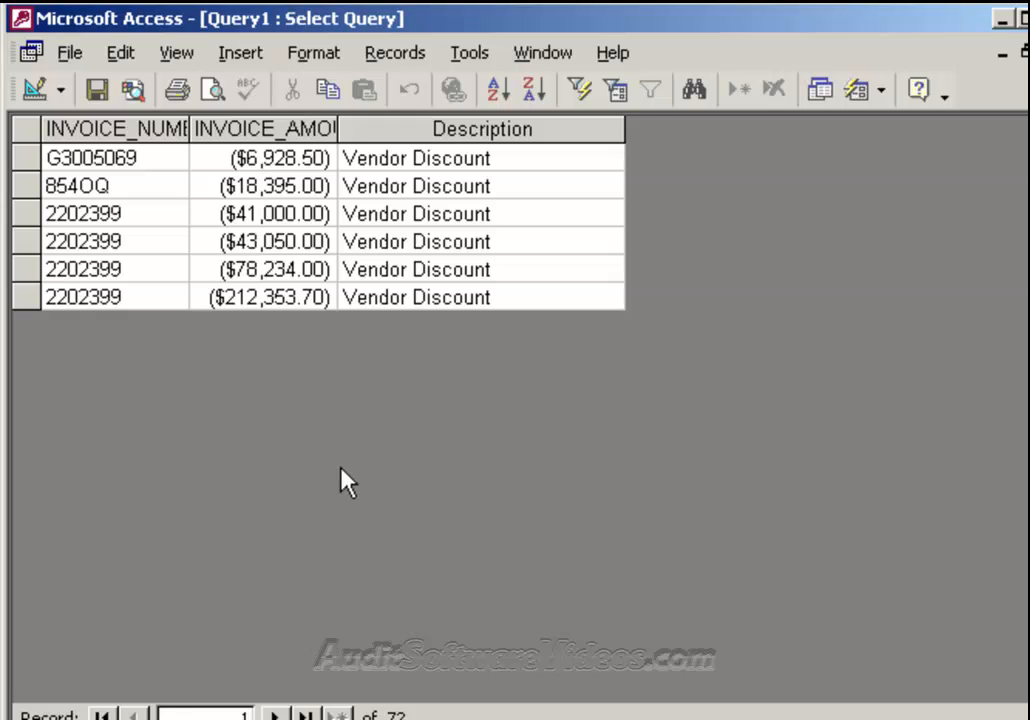
Step: Save the query as "Invoices with Debit Codes"
left_click(96, 90)
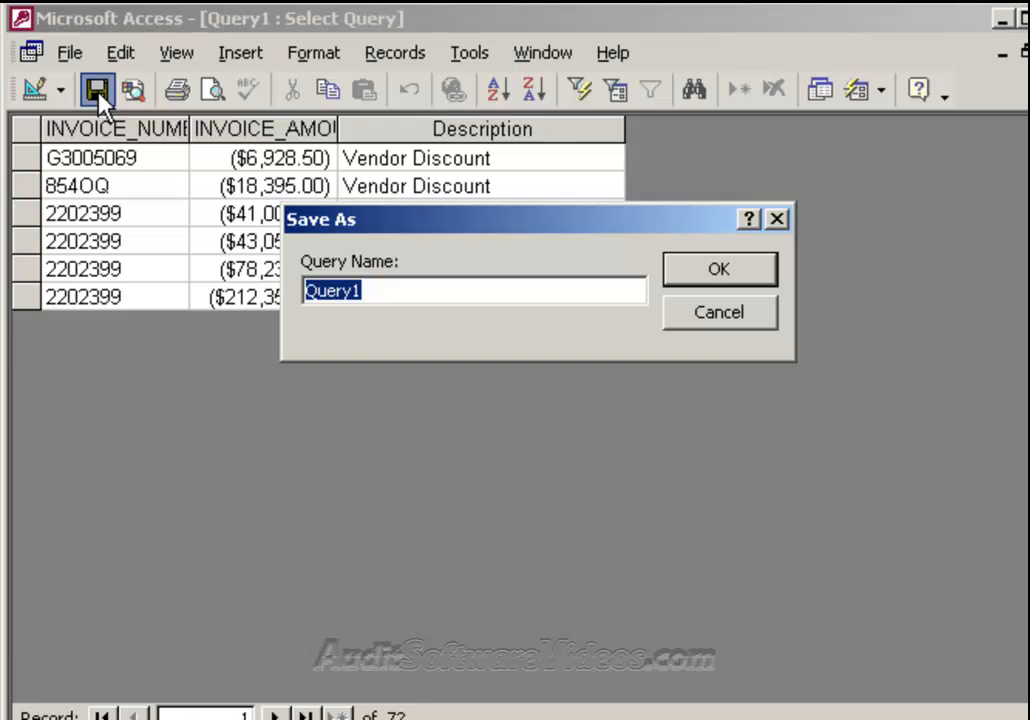
type("Invoi")
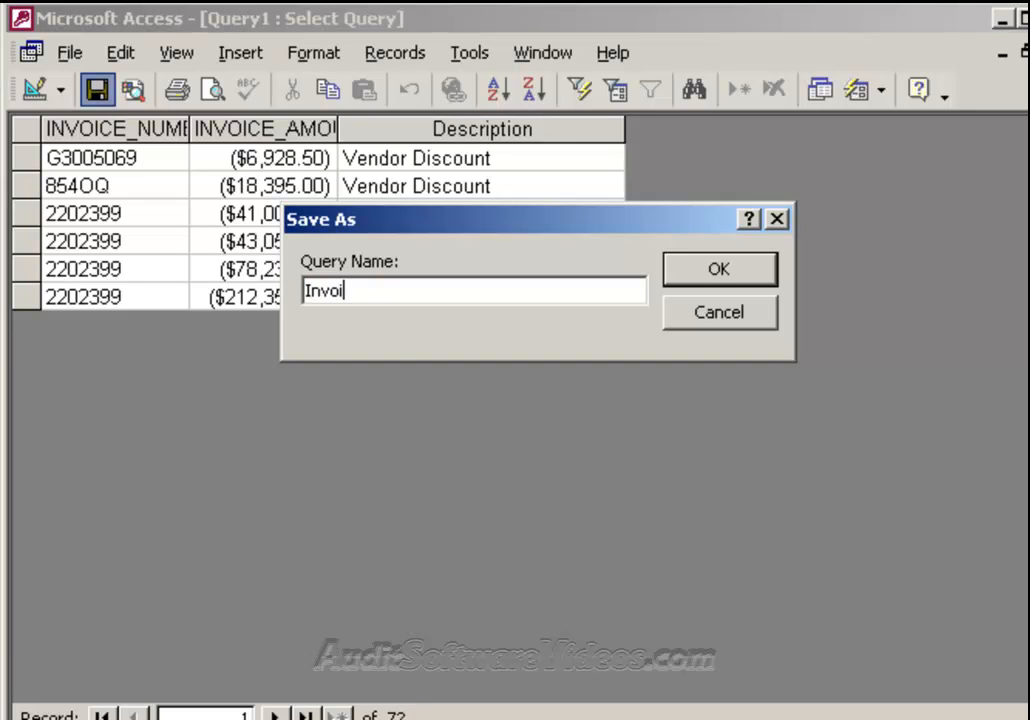
type("ces with ")
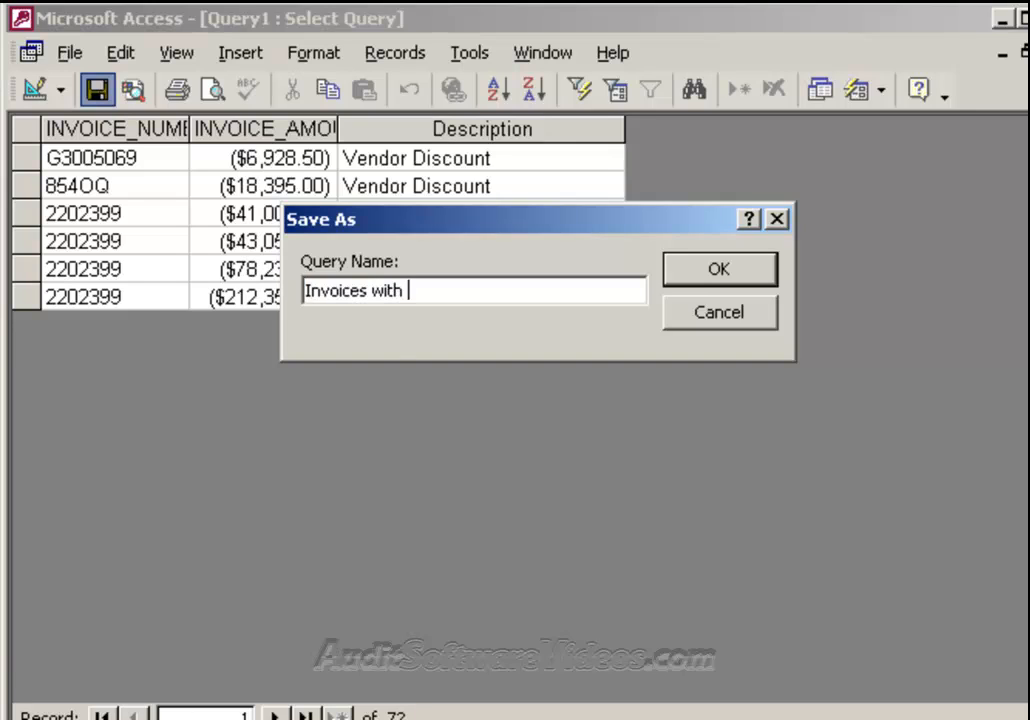
type("Debit Codes")
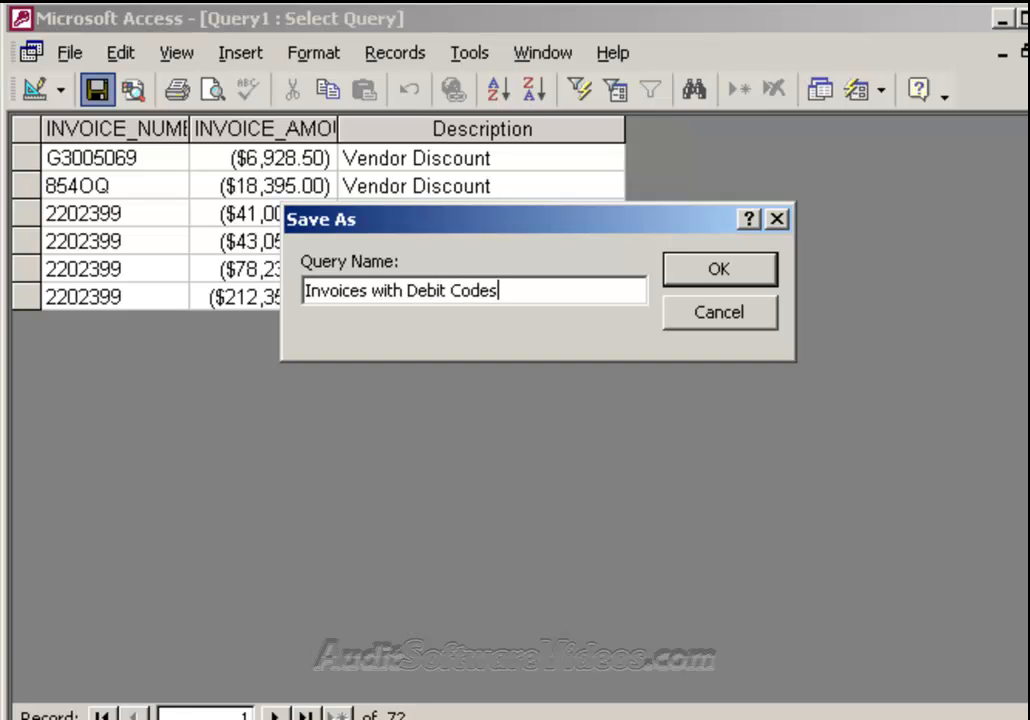
key("Return")
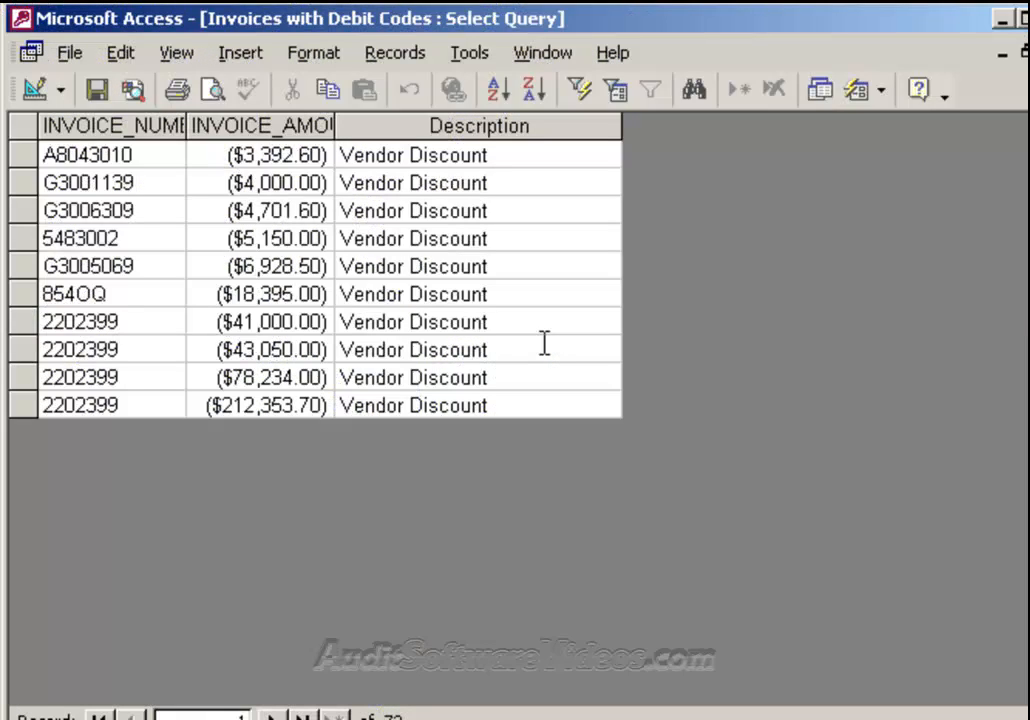
Step: Return the query to Design view and remove the Description and INVOICE_NUMBER fields from the grid
left_click(33, 90)
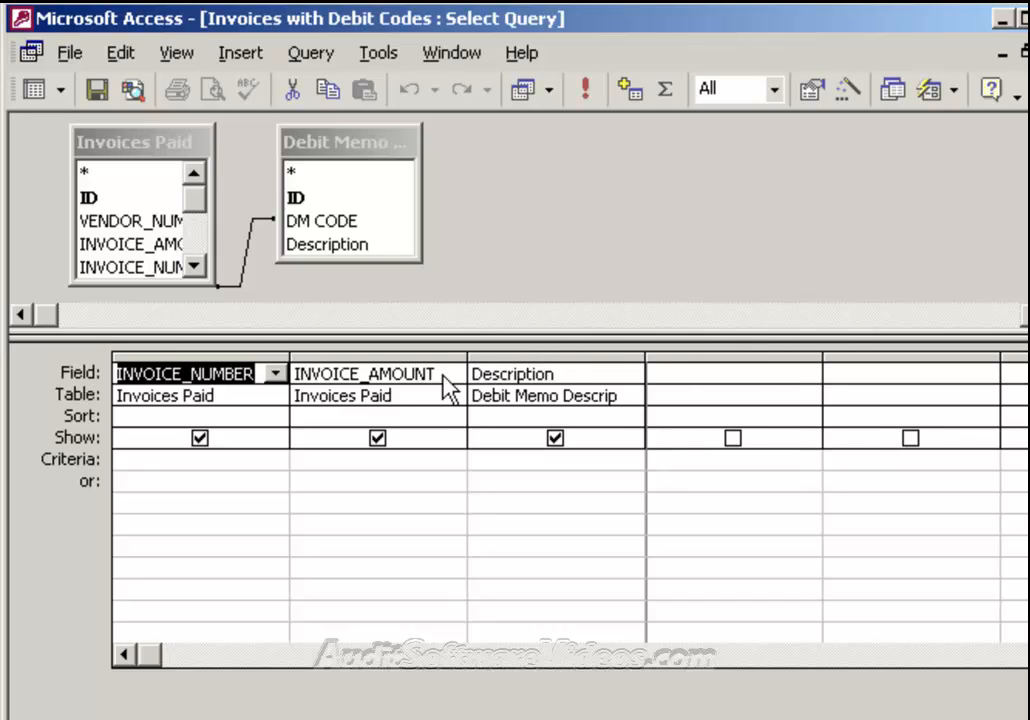
left_click(545, 356)
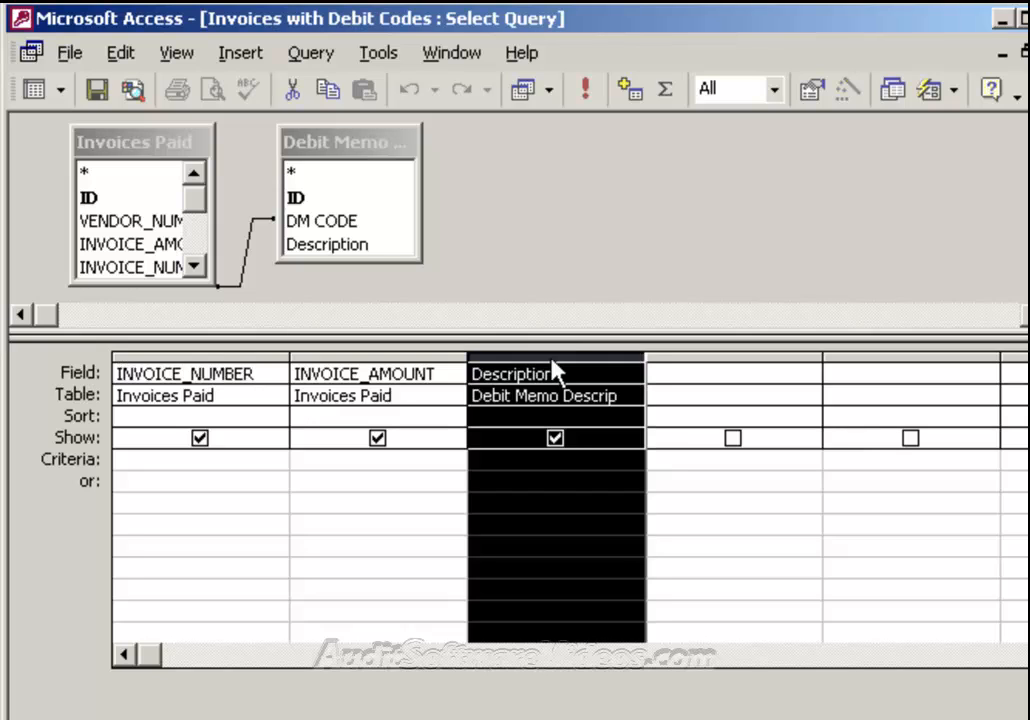
key("Delete")
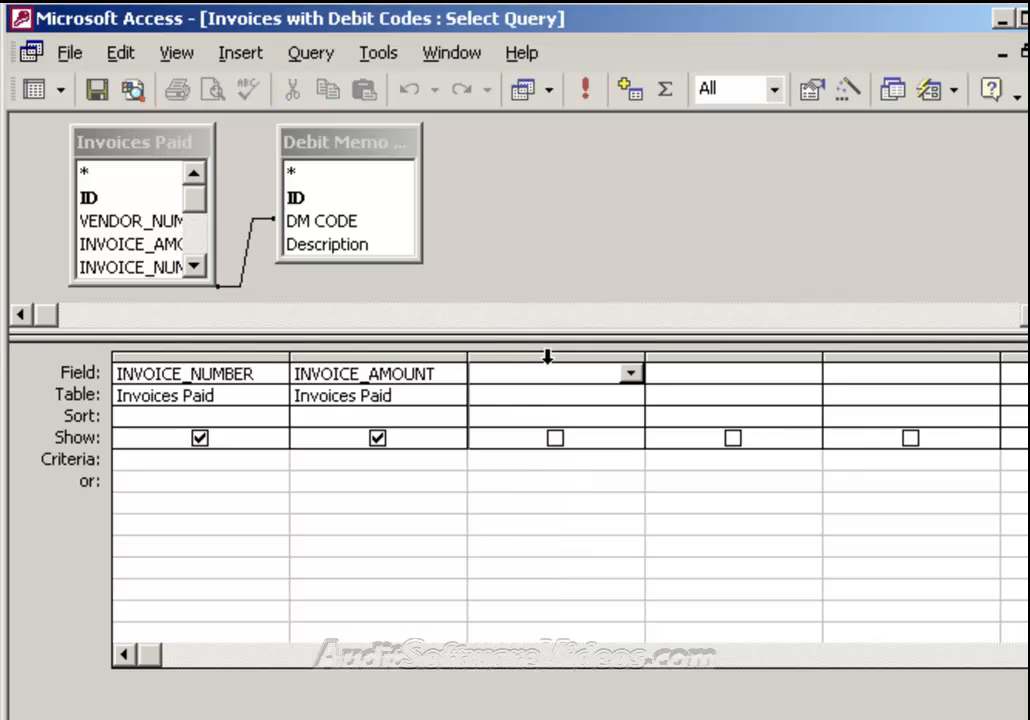
left_click(265, 357)
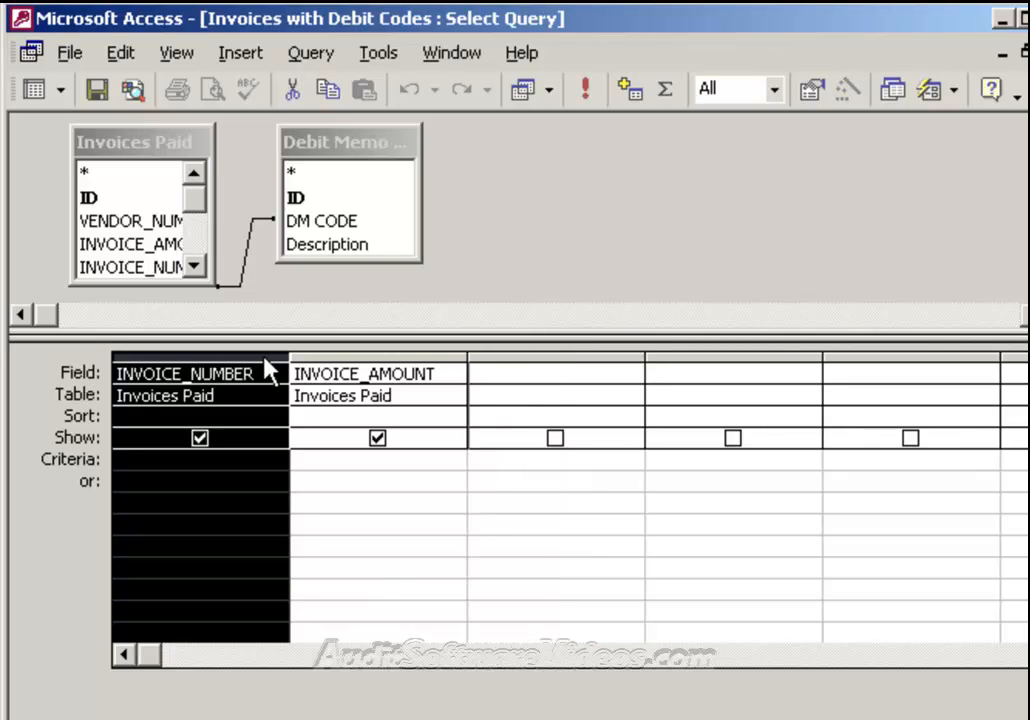
key("Delete")
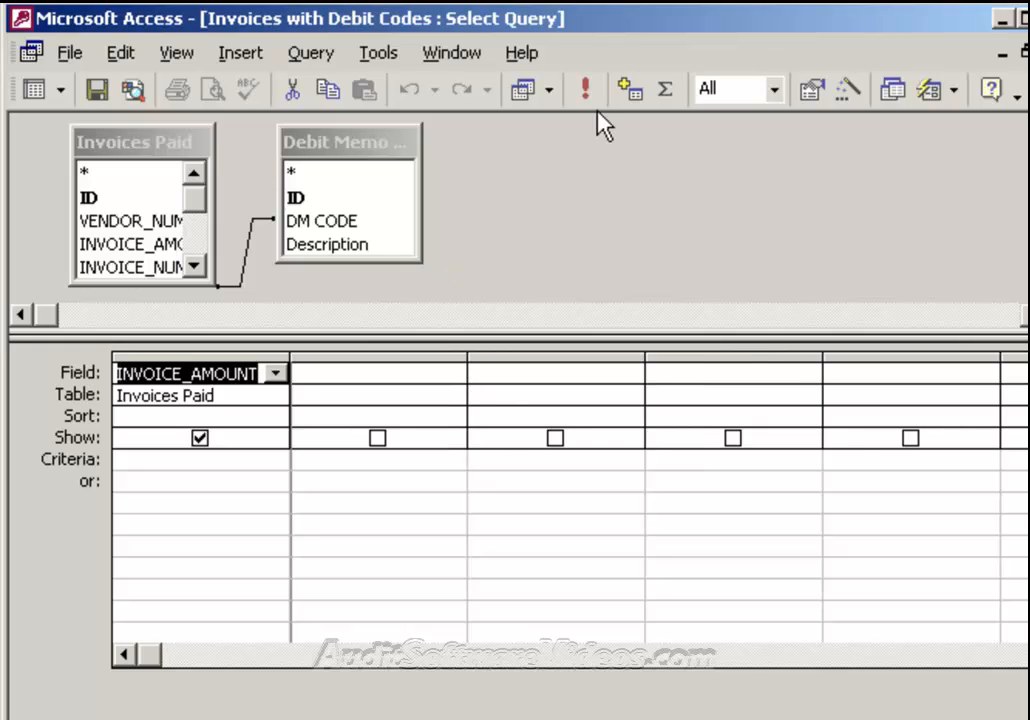
Step: Turn on totals, set the INVOICE_AMOUNT field's total to Sum, and run the query
left_click(665, 93)
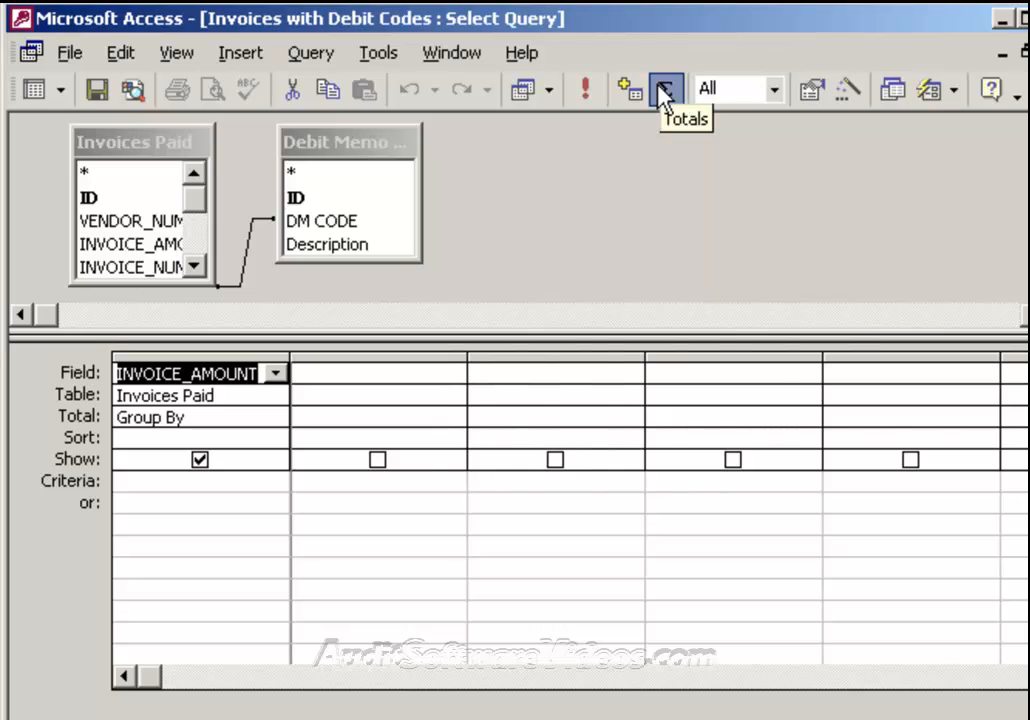
left_click(226, 417)
left_click(274, 418)
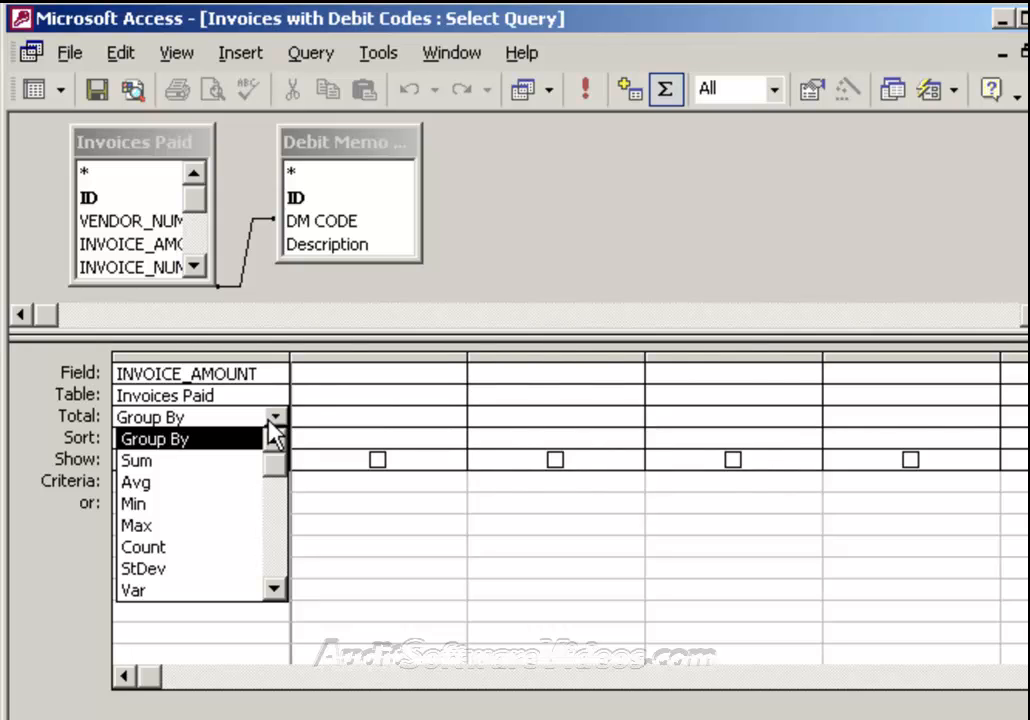
left_click(227, 463)
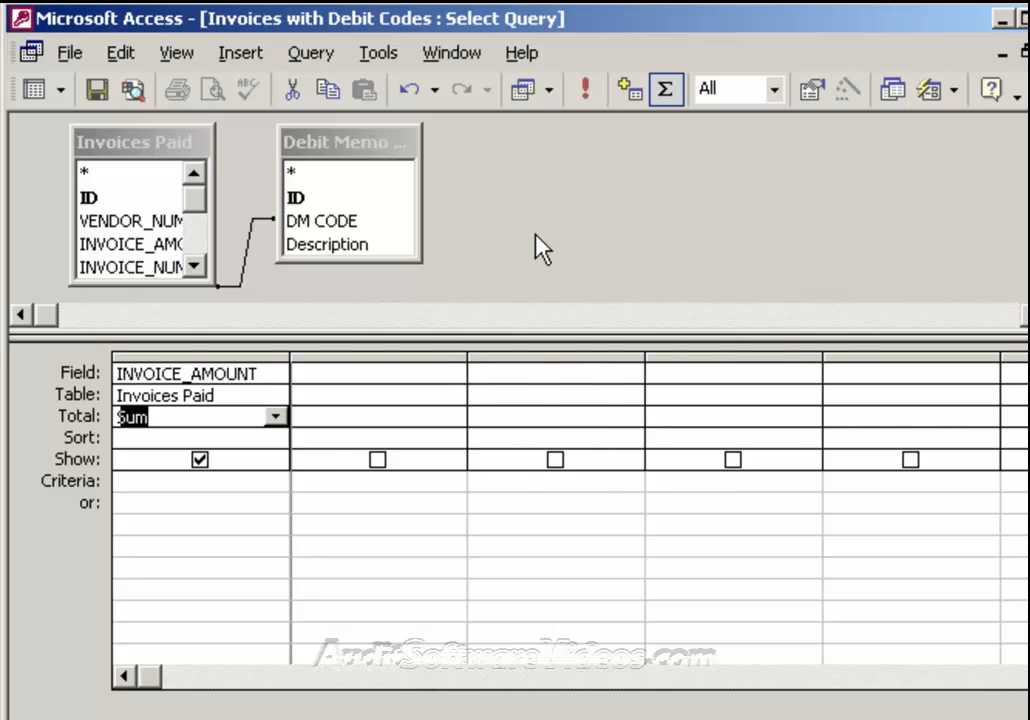
left_click(586, 90)
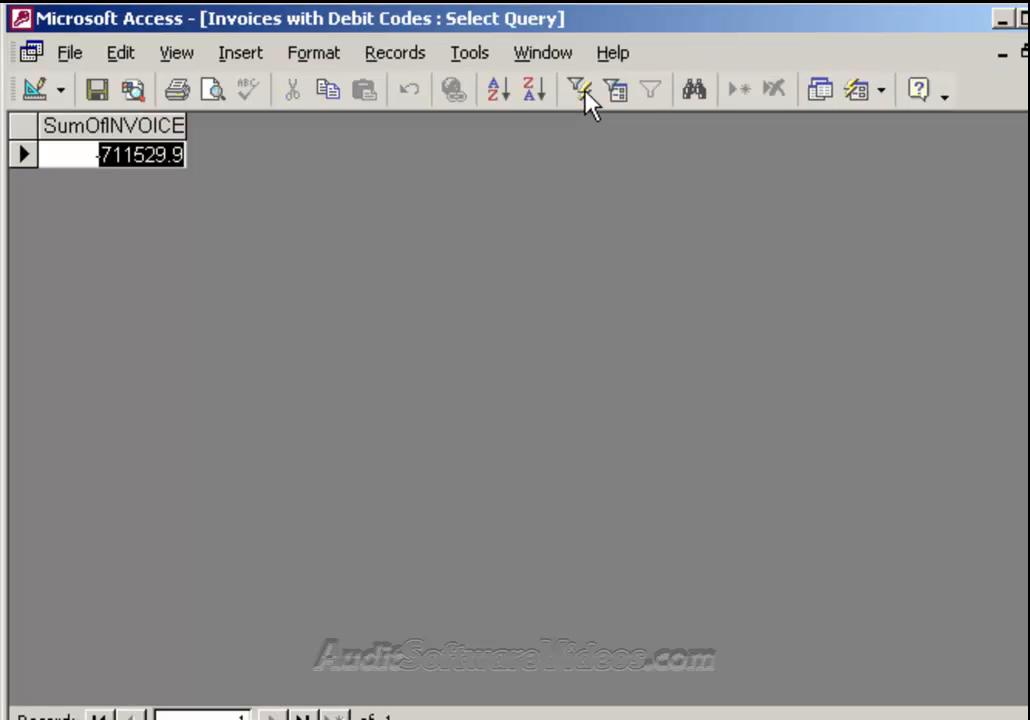
left_click(88, 155)
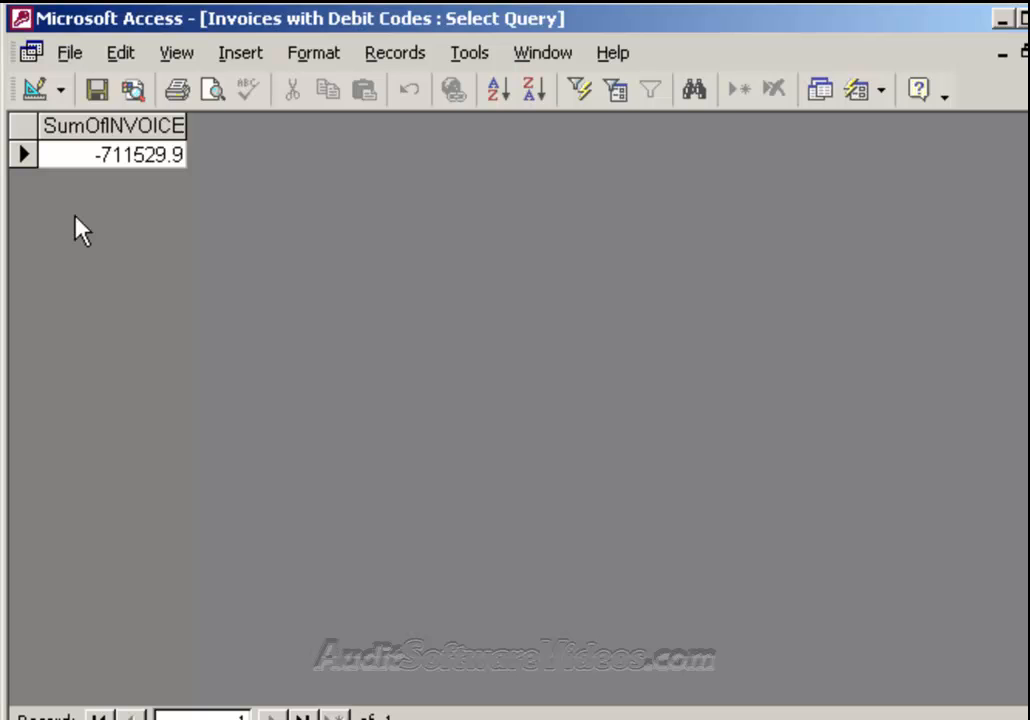
Step: Save a copy of the summed query under the name "Invoice Debit Total"
left_click(72, 52)
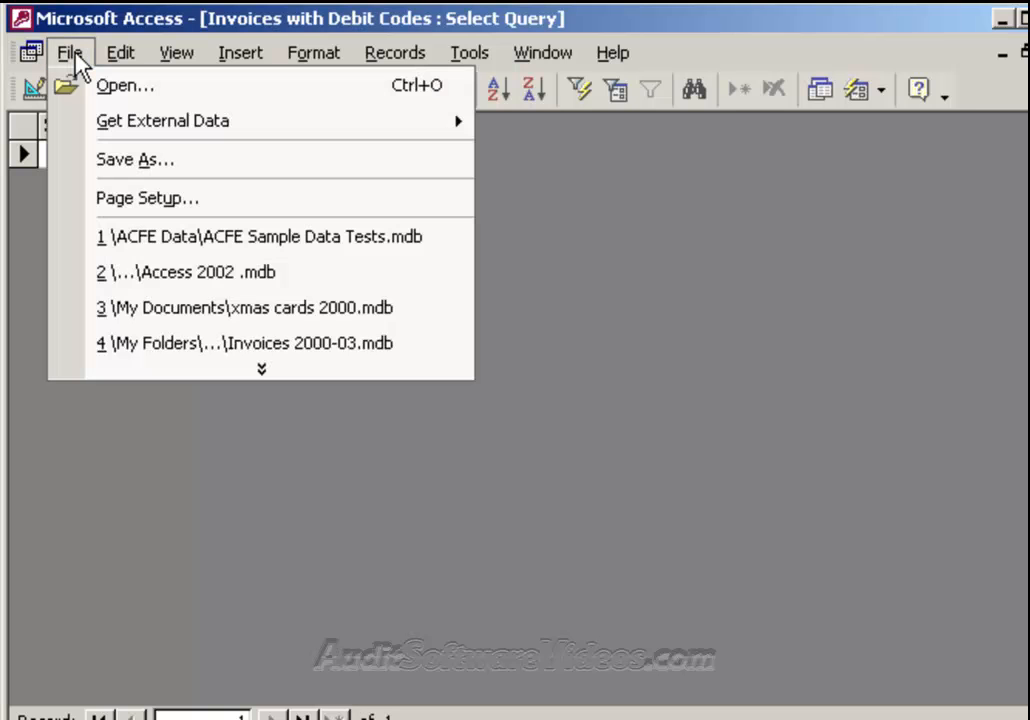
left_click(114, 165)
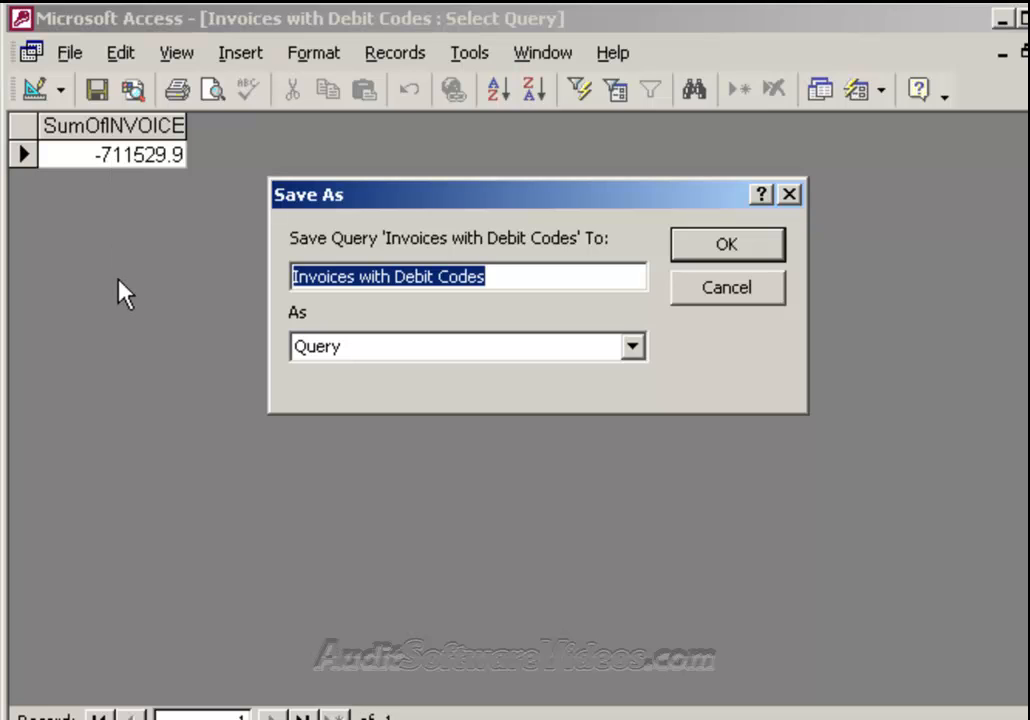
type("Invoice ")
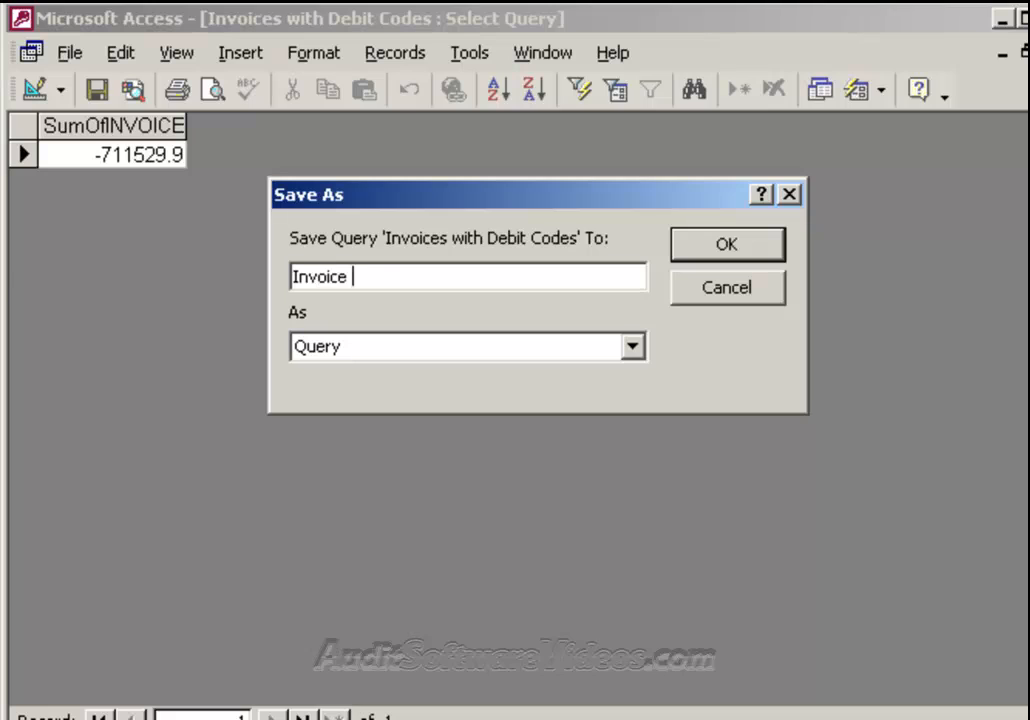
type("Debit Total")
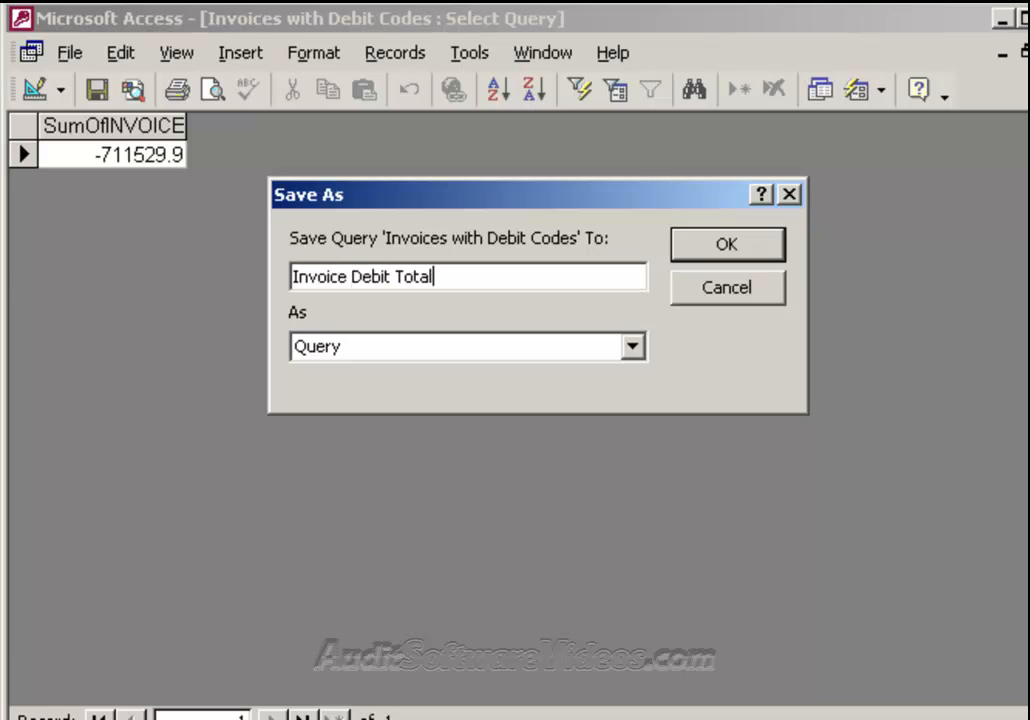
left_click(697, 250)
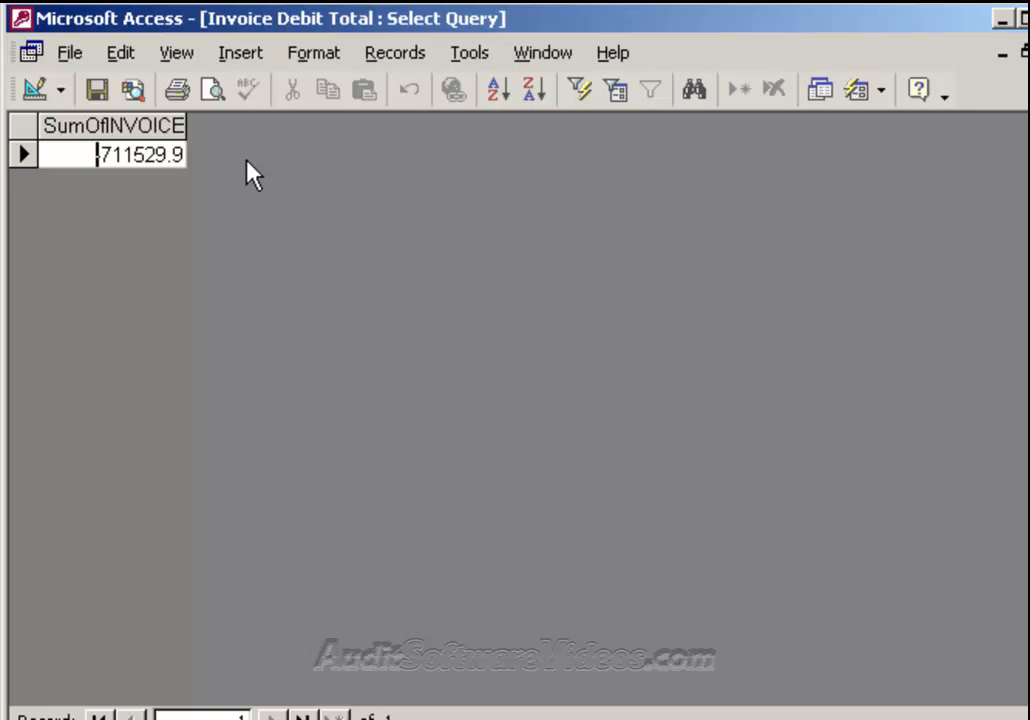
Step: Return to Design view and add the debit memo Description field twice ahead of INVOICE_AMOUNT in the grid
left_click(33, 90)
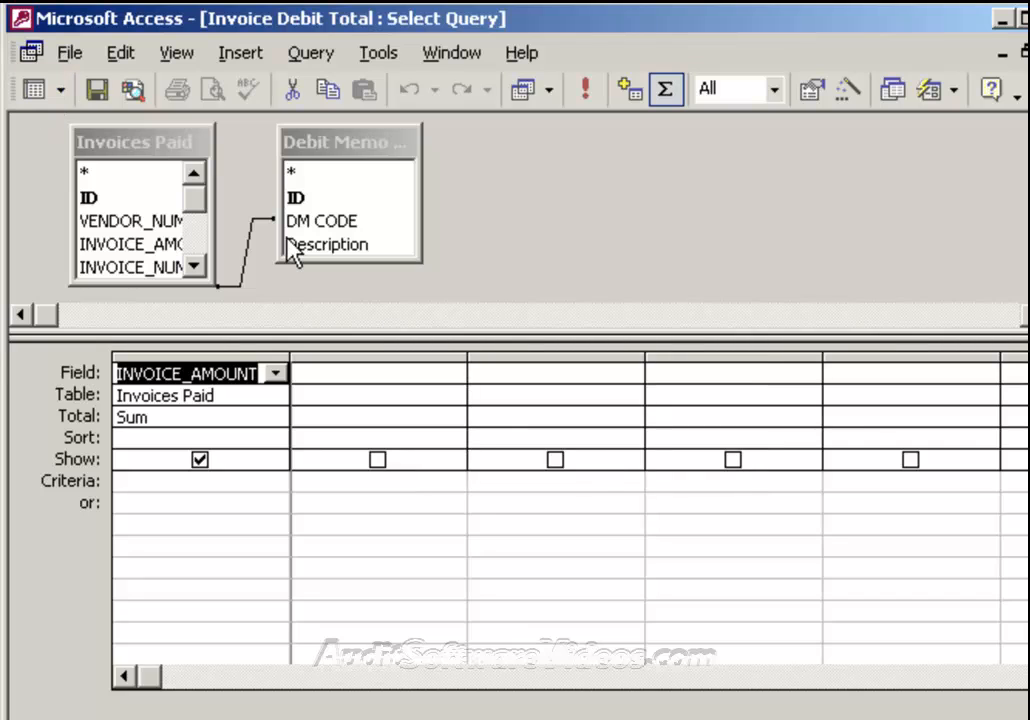
left_click_drag(289, 243, 168, 373)
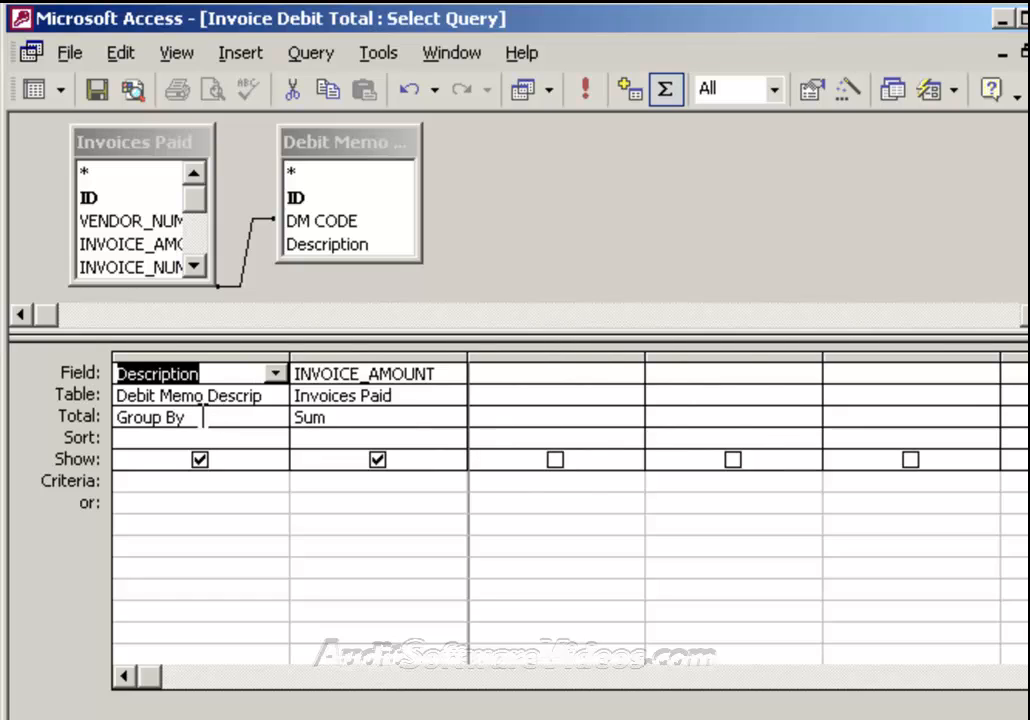
left_click_drag(322, 246, 342, 372)
Step: Set the second Description field's total to Count and run the query
left_click(403, 418)
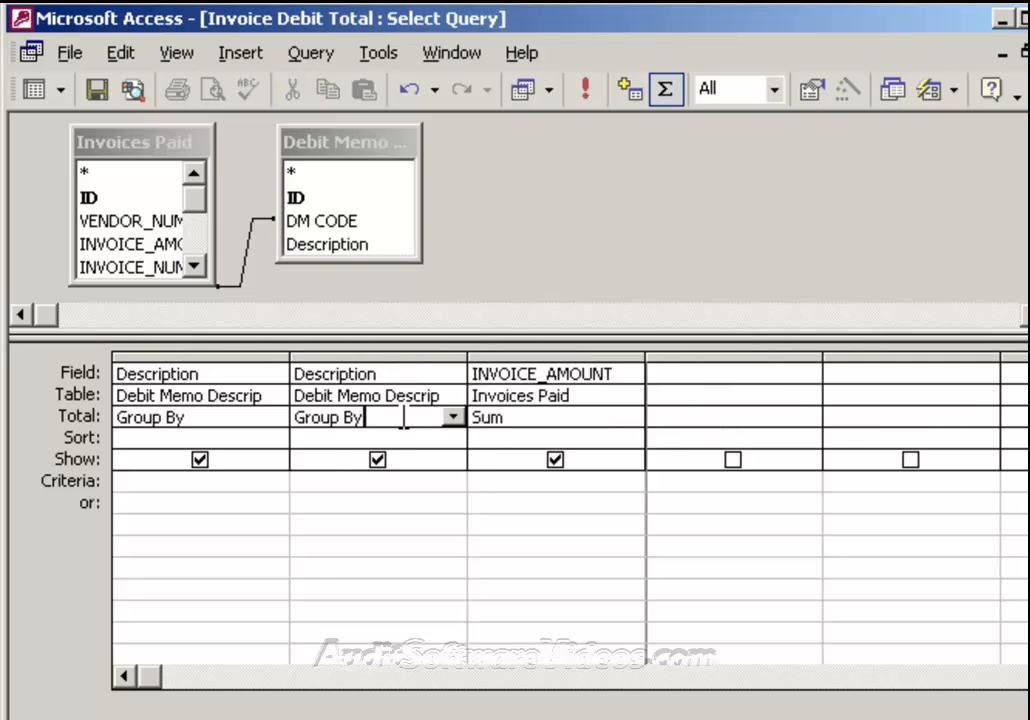
left_click(453, 417)
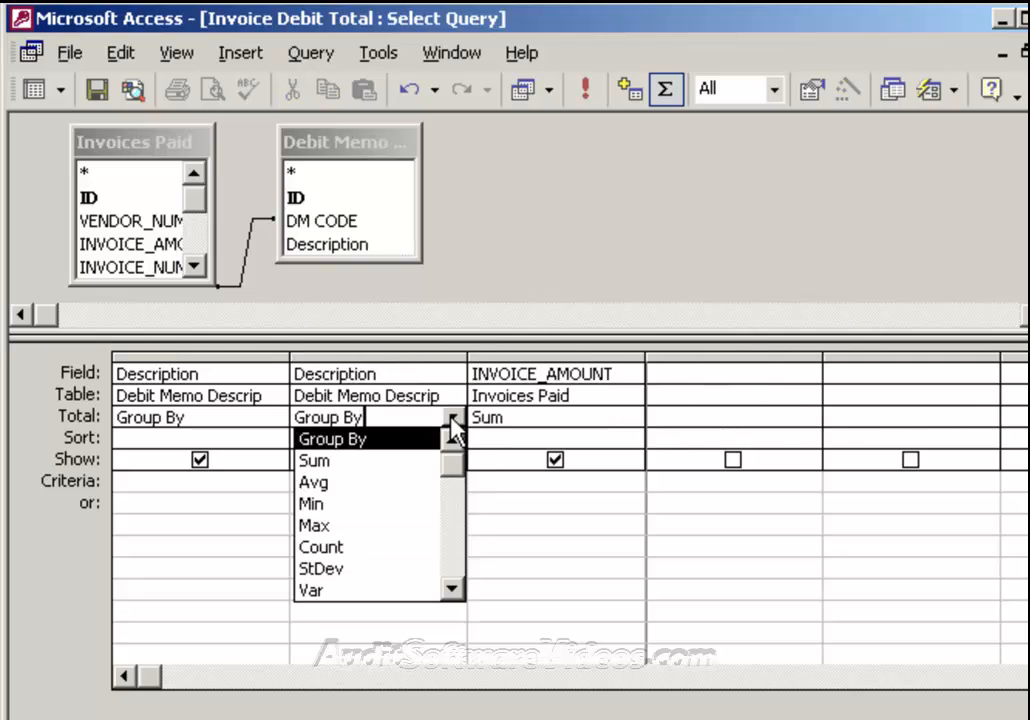
left_click(372, 547)
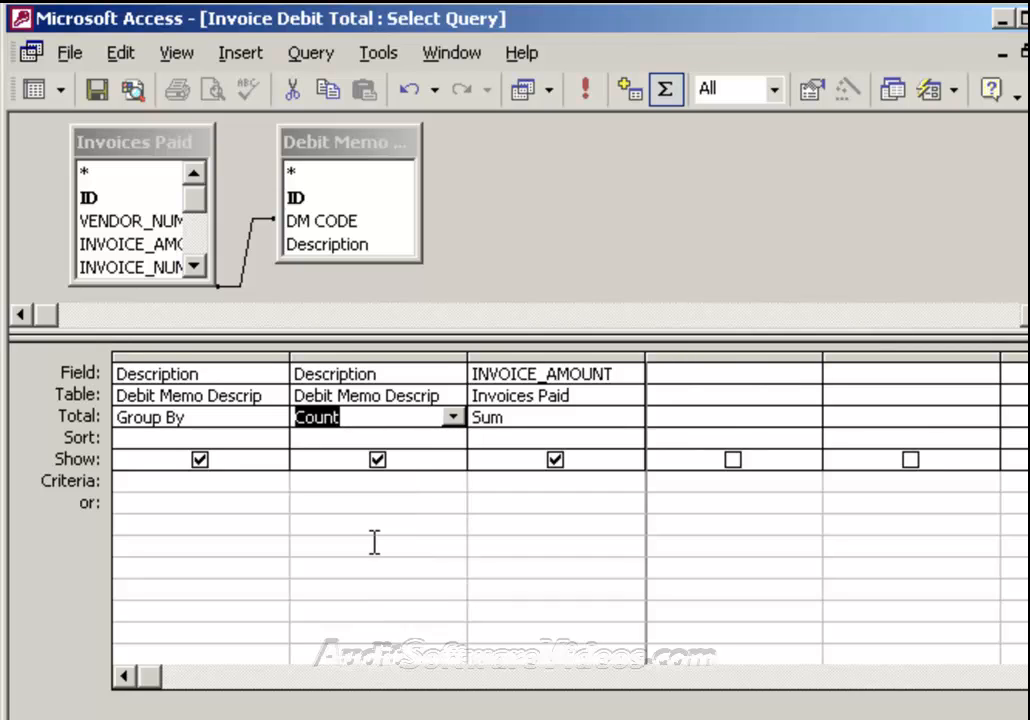
left_click(586, 90)
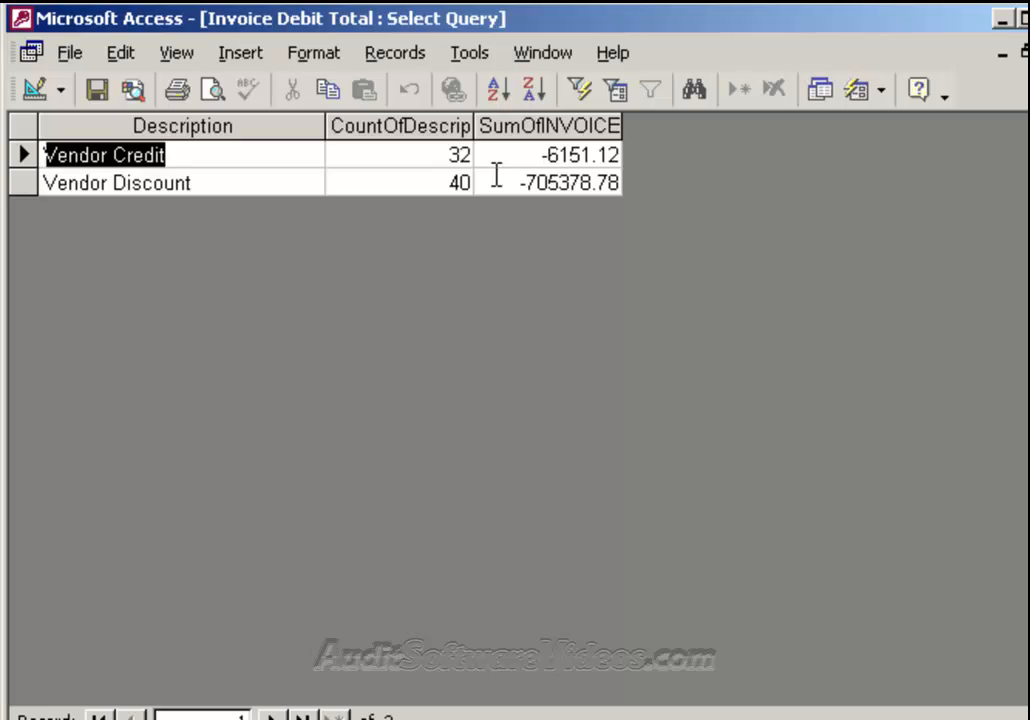
left_click(251, 174)
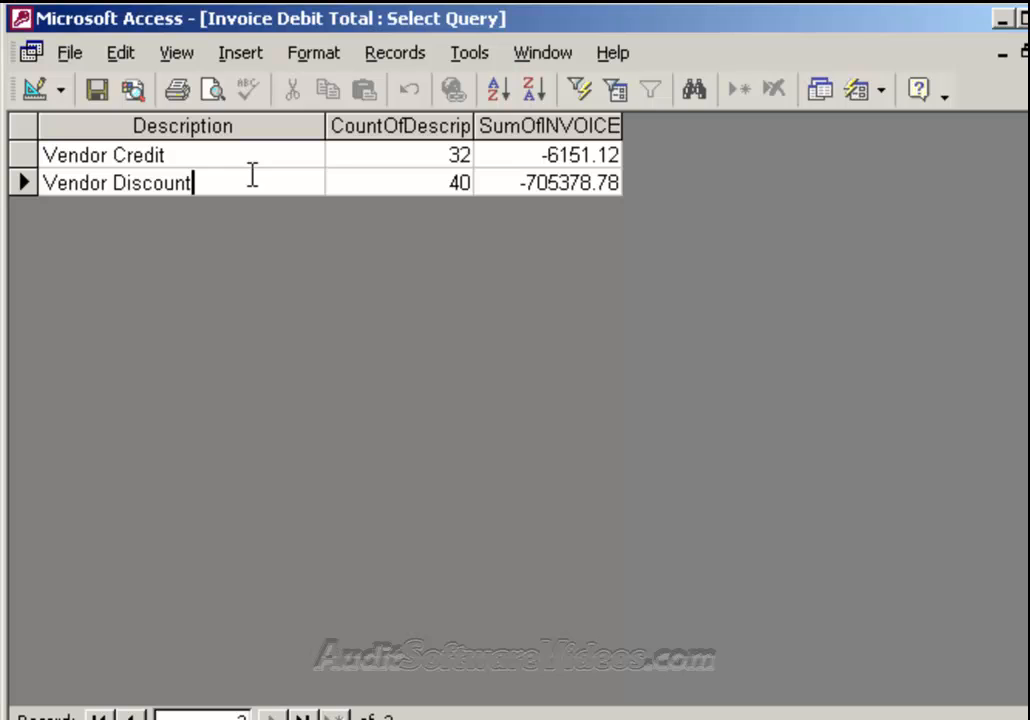
Step: Save a copy of the grouped query under the name "Debit Totals by Type"
left_click(73, 50)
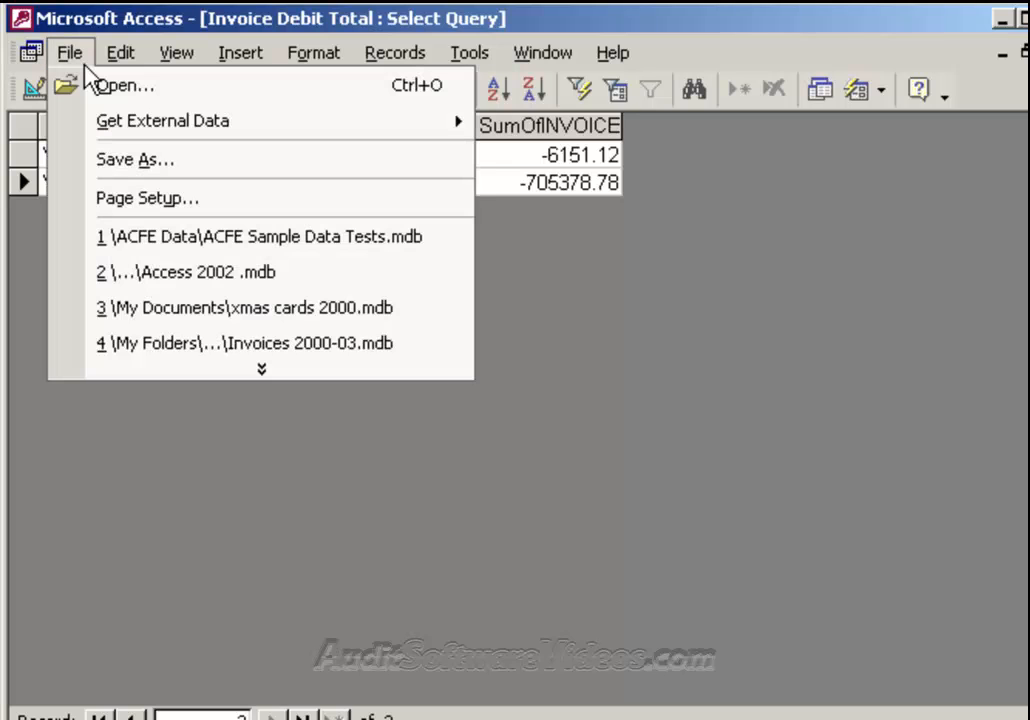
left_click(109, 164)
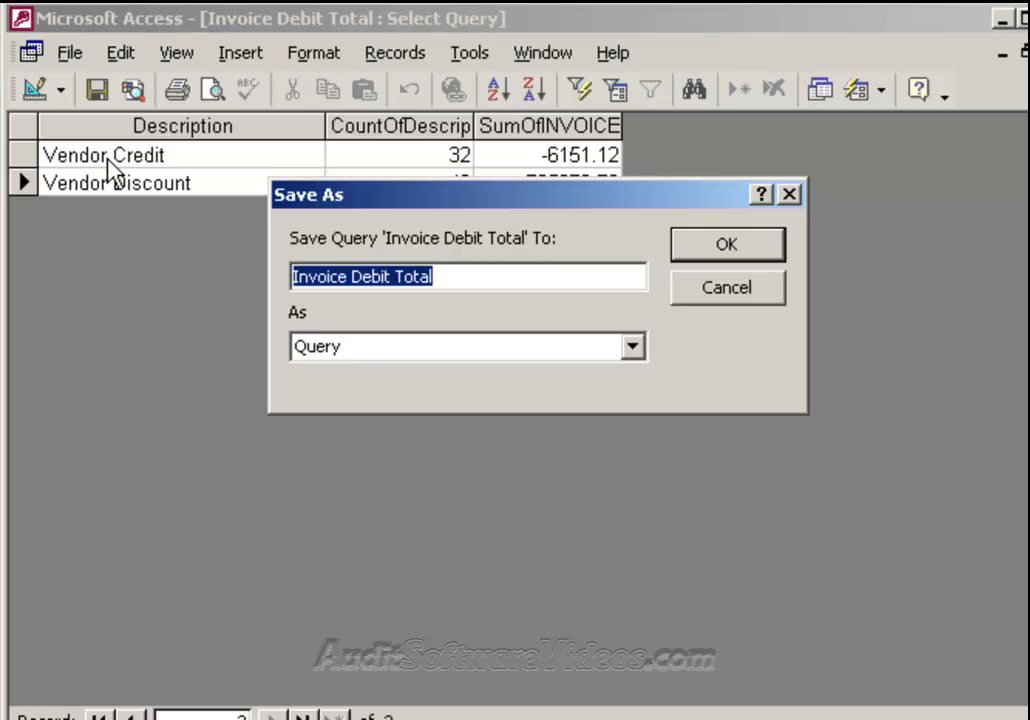
type("Debit")
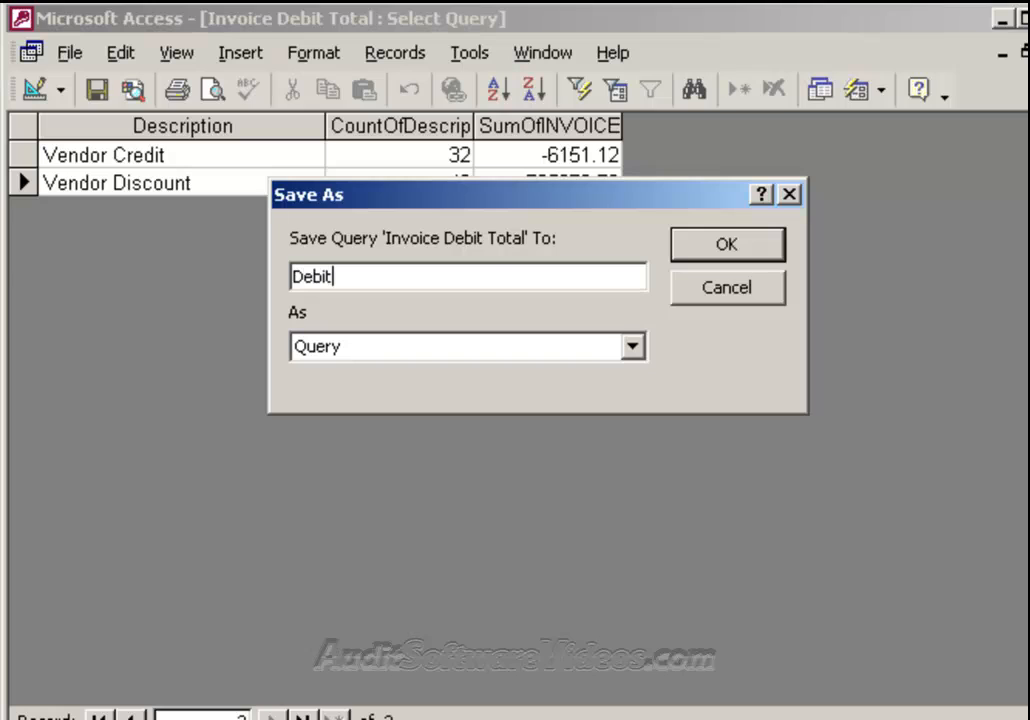
type(" Totals by Type")
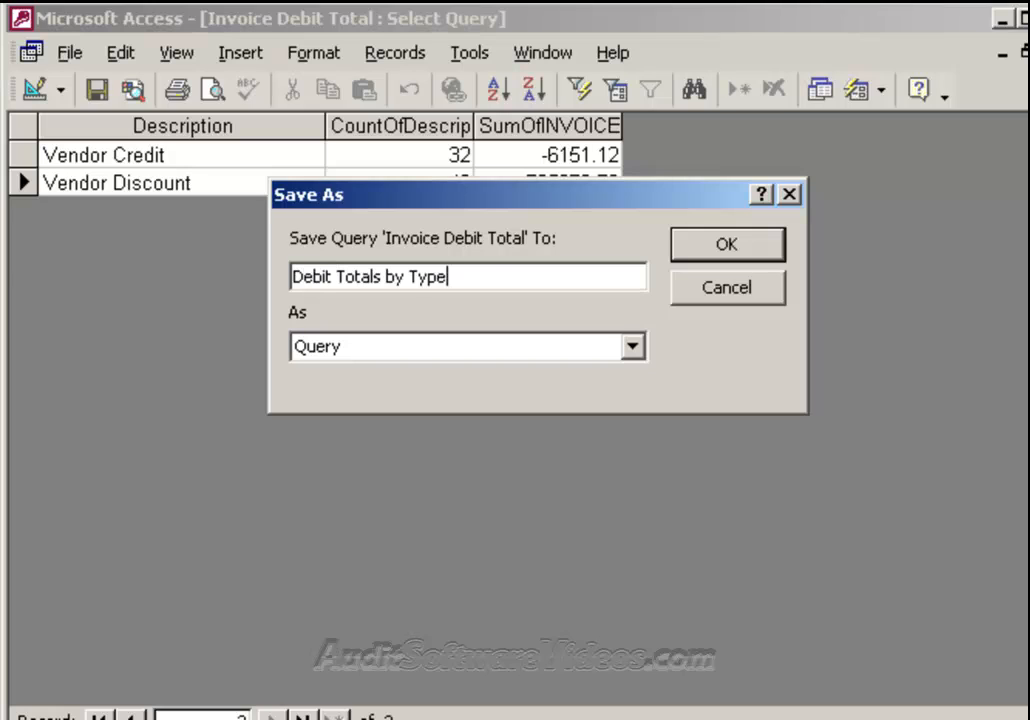
left_click(698, 255)
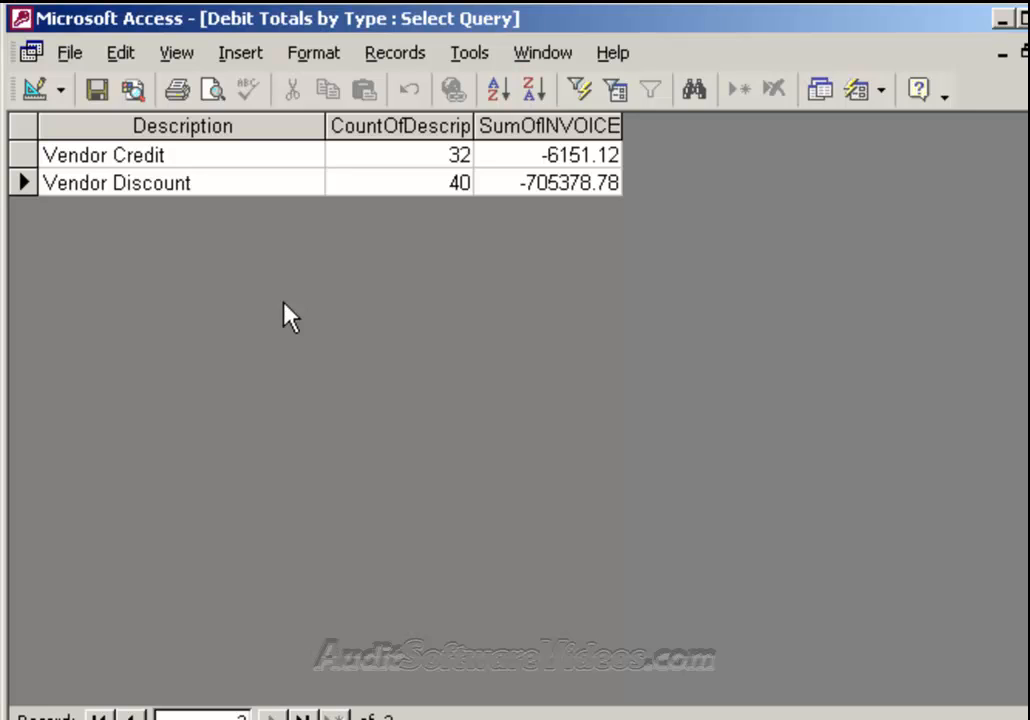
Step: Return to Design view and add the ENTERER field from Invoices Paid as the first column of the grid
left_click(36, 90)
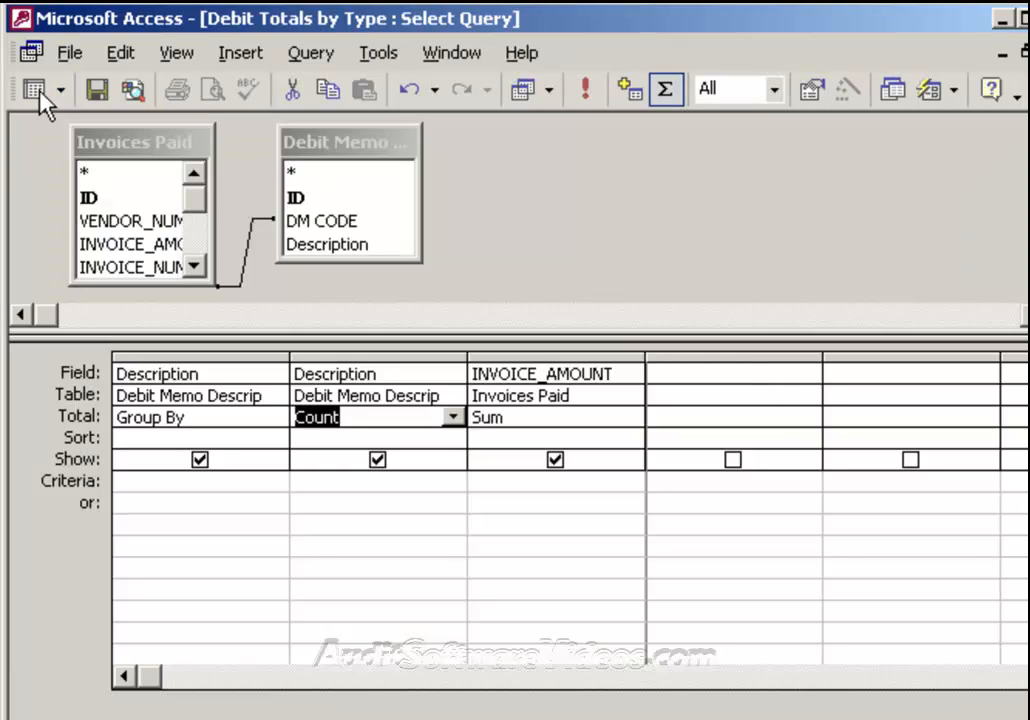
left_click(195, 265)
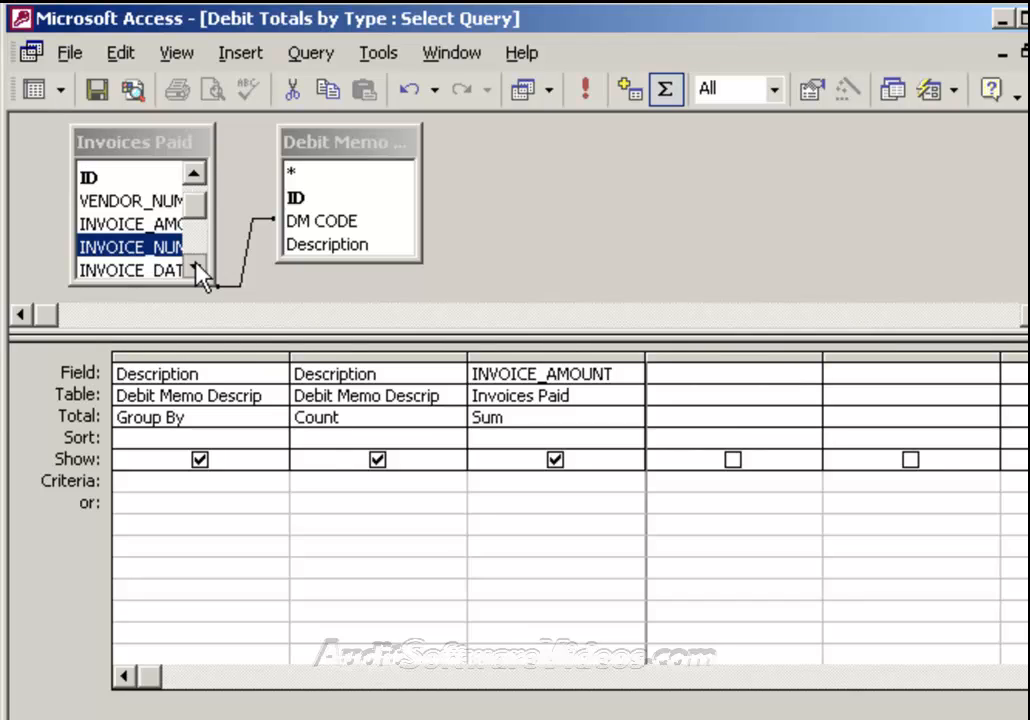
left_click(195, 265)
left_click(131, 226)
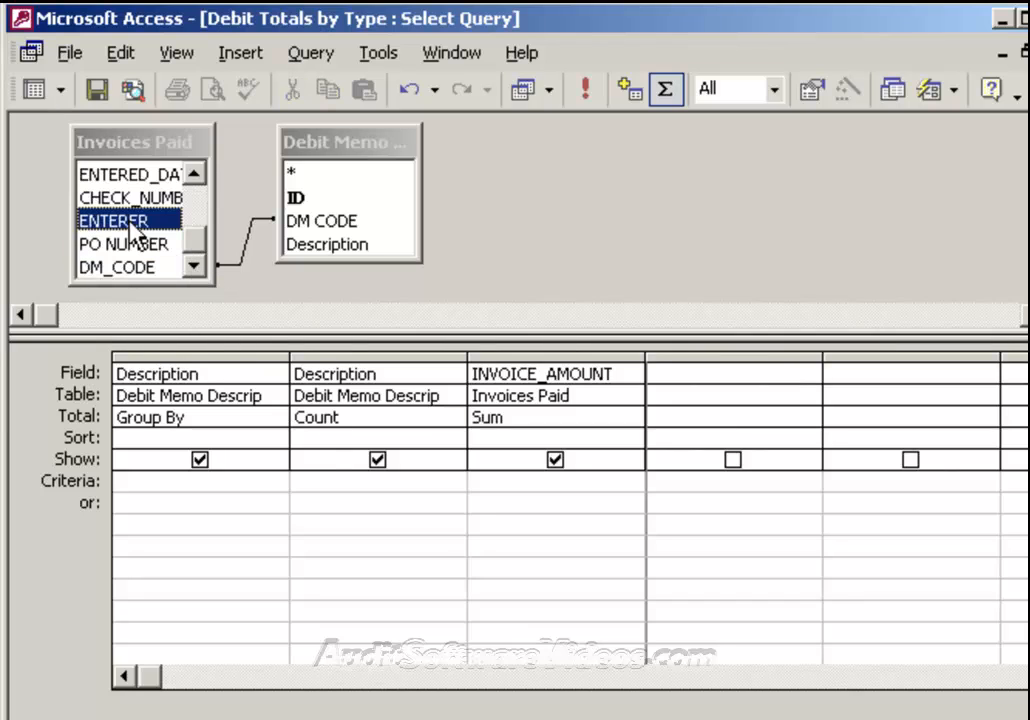
left_click_drag(131, 226, 166, 366)
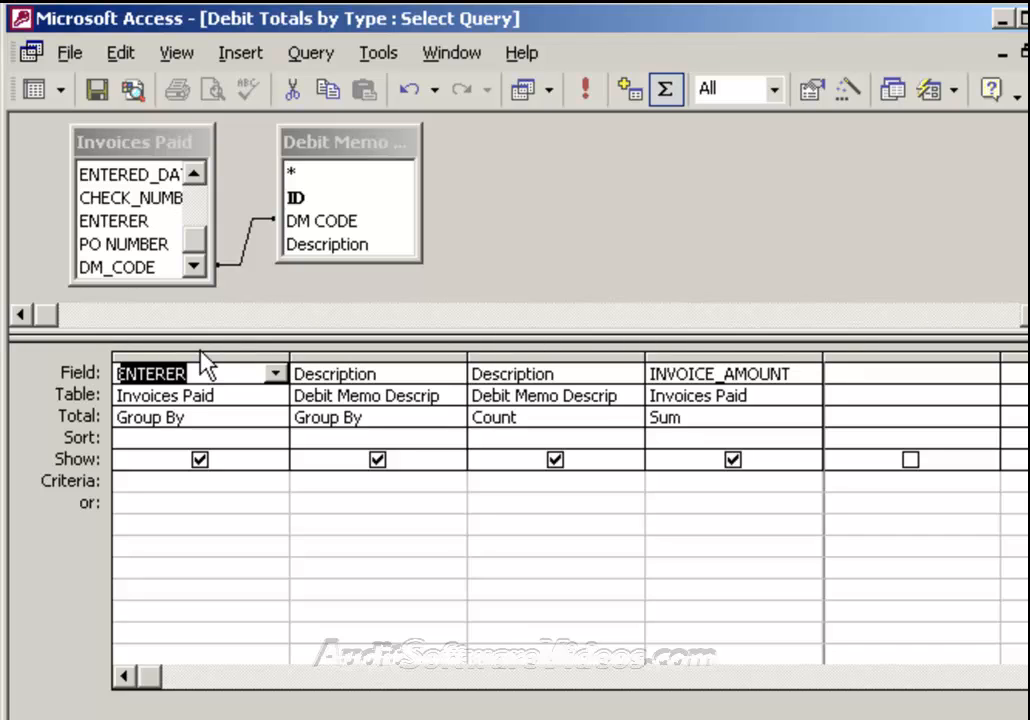
Step: Run the query and review the debit counts and invoice sums by enterer and description
left_click(586, 90)
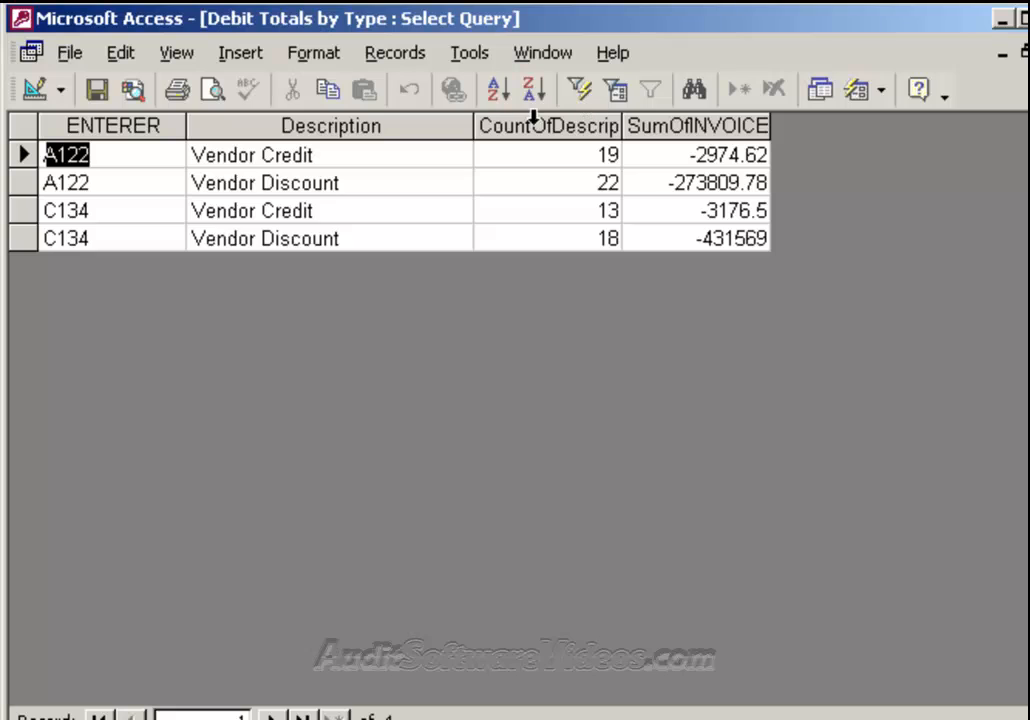
left_click(108, 183)
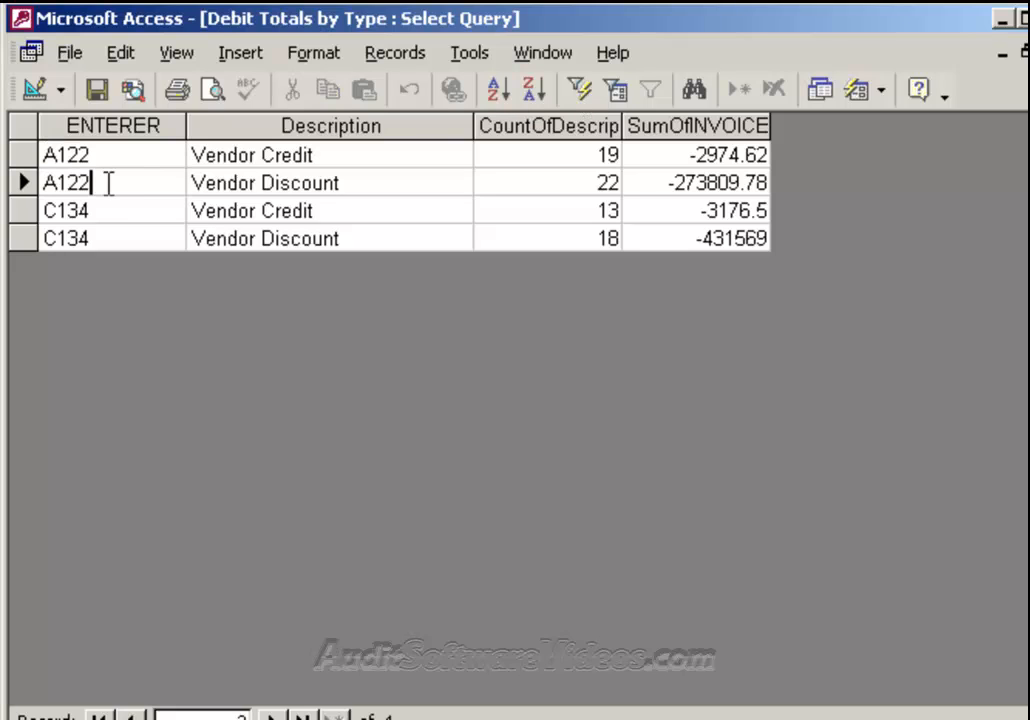
left_click(108, 211)
left_click(106, 238)
Step: Return to Design view and insert VENDOR_NUMBER from Invoices Paid after ENTERER, keeping its total as Group By
left_click(33, 90)
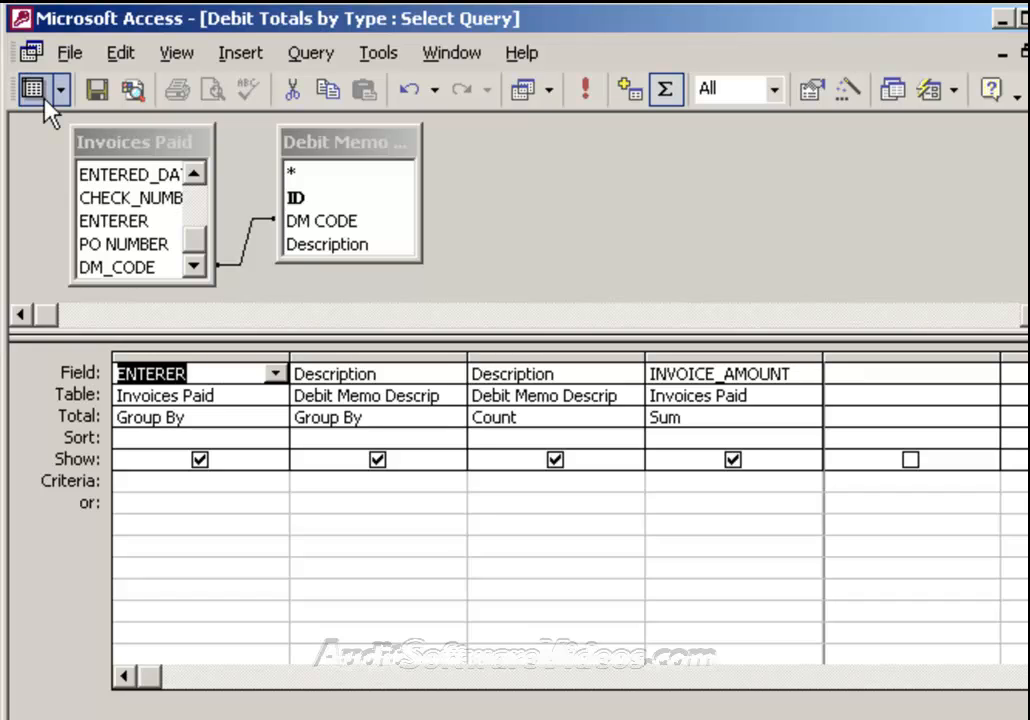
left_click(188, 215)
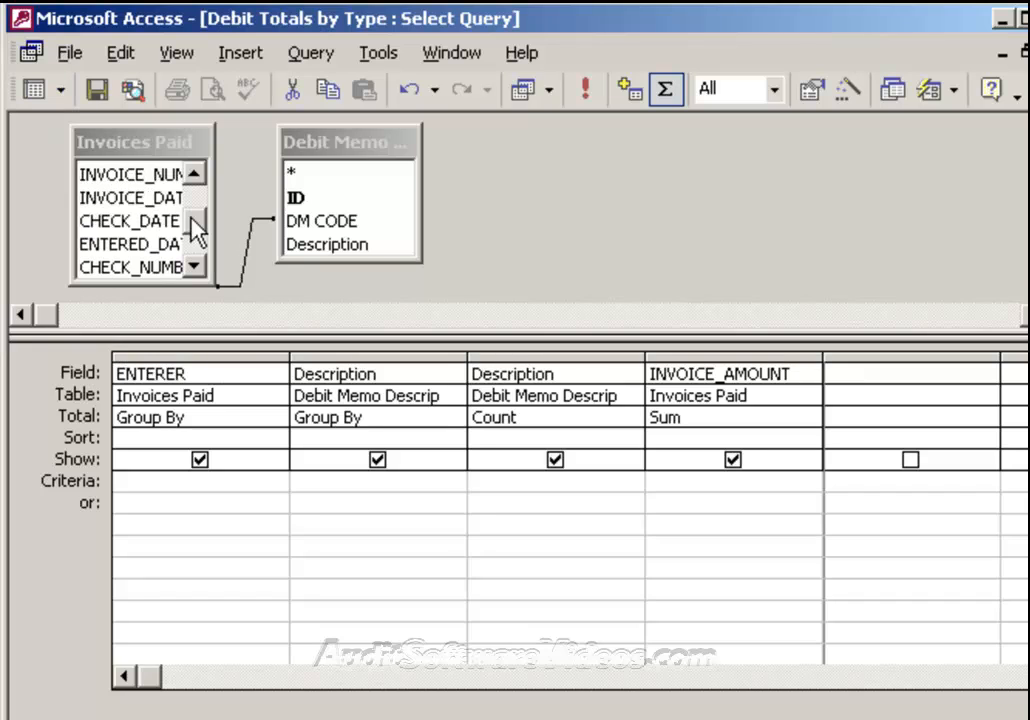
left_click(185, 198)
left_click_drag(140, 220, 330, 367)
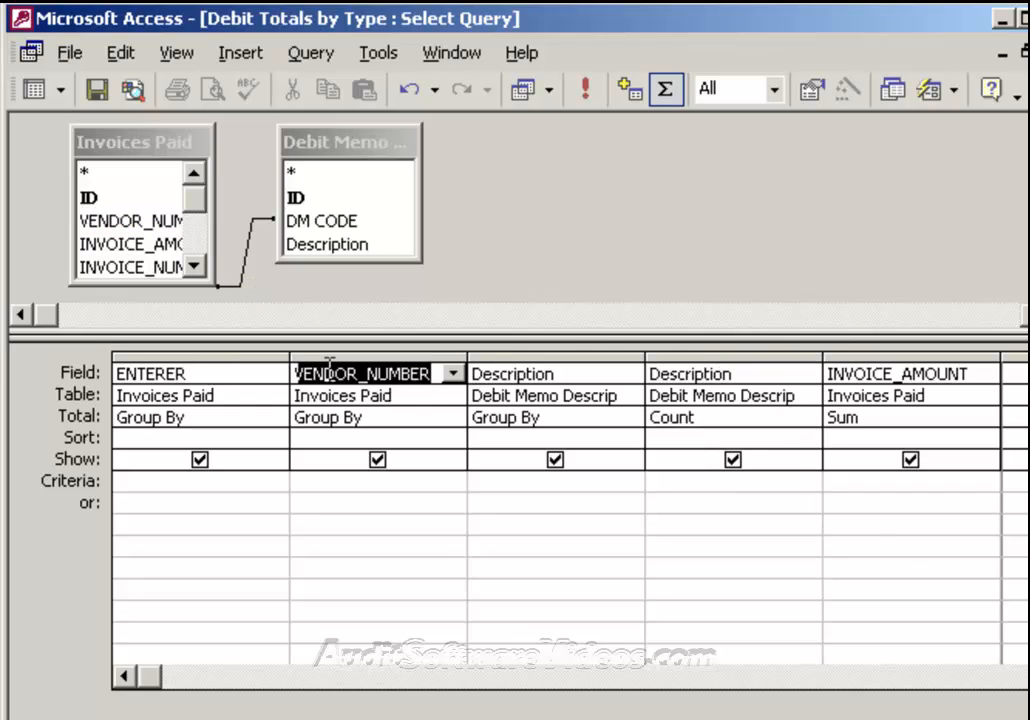
left_click(379, 418)
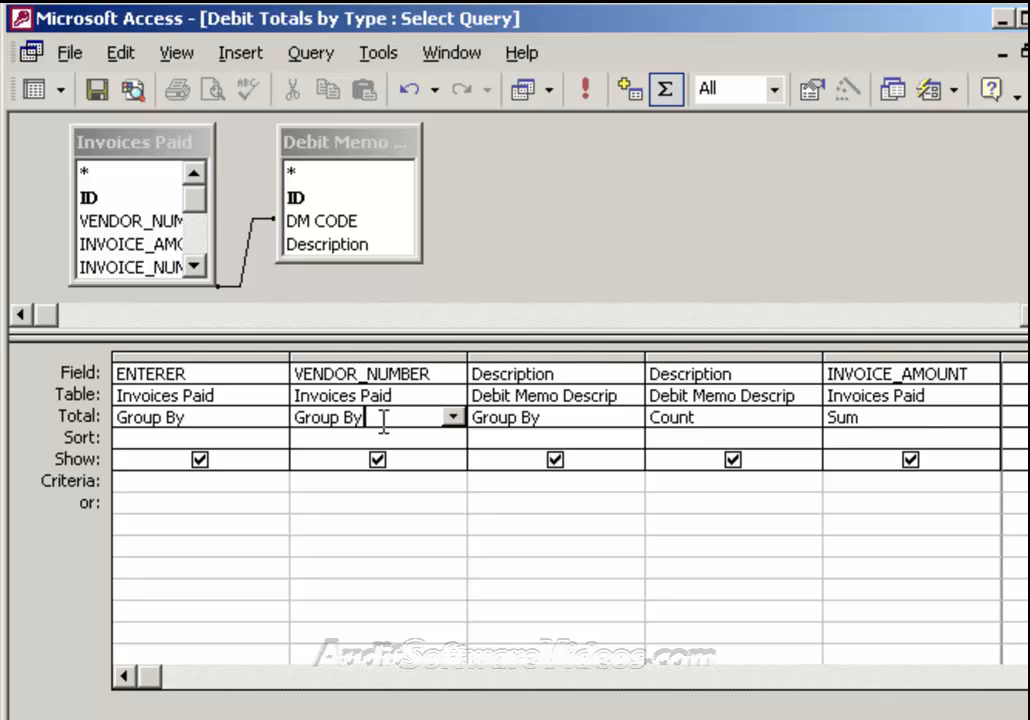
Step: Set an ascending sort on both the ENTERER and the INVOICE_AMOUNT fields
left_click(237, 437)
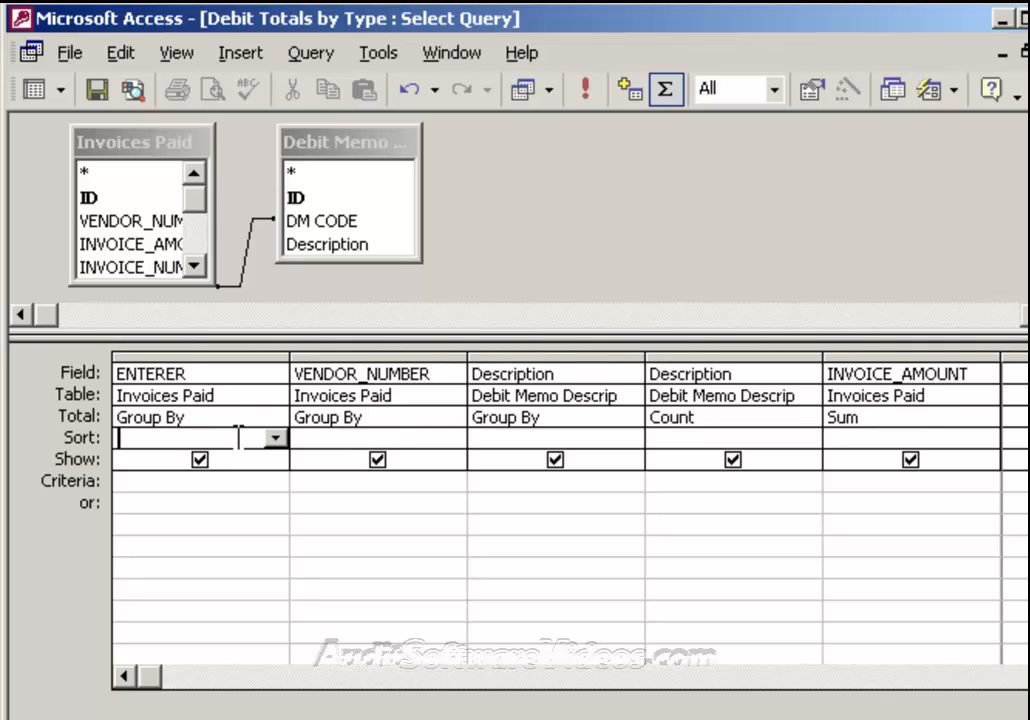
left_click(275, 438)
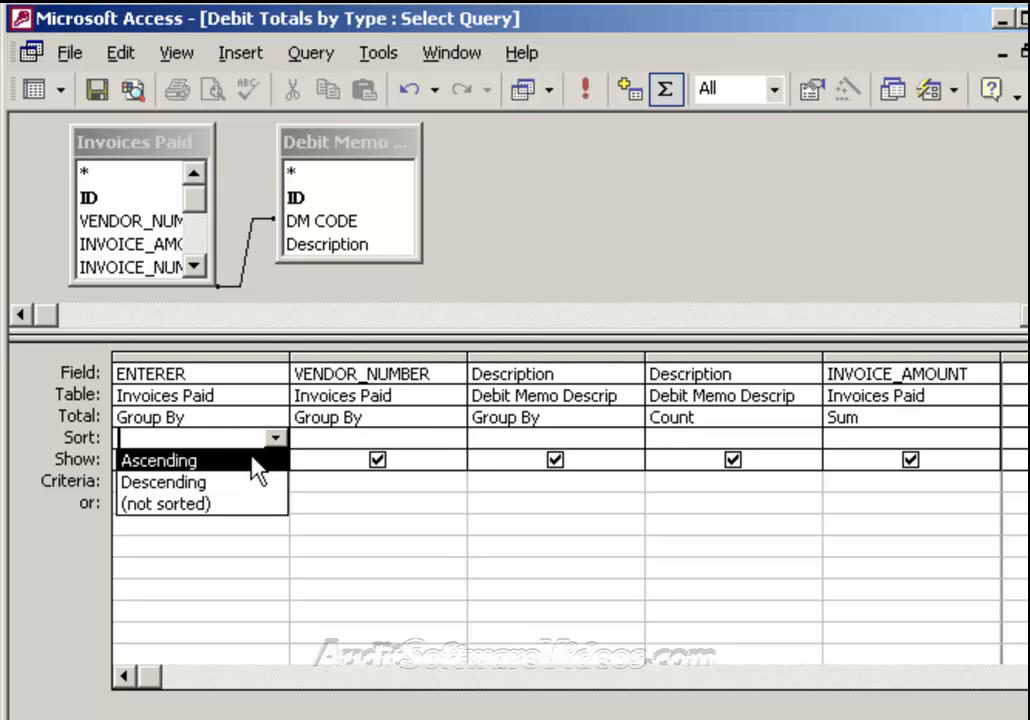
left_click(253, 462)
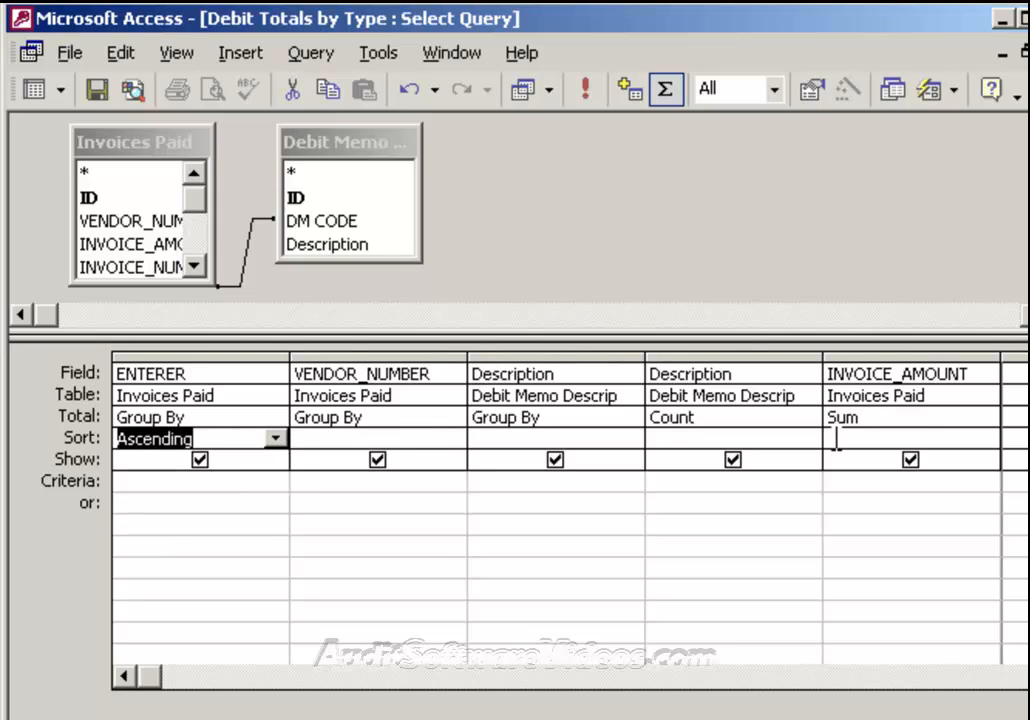
left_click(968, 440)
left_click(986, 438)
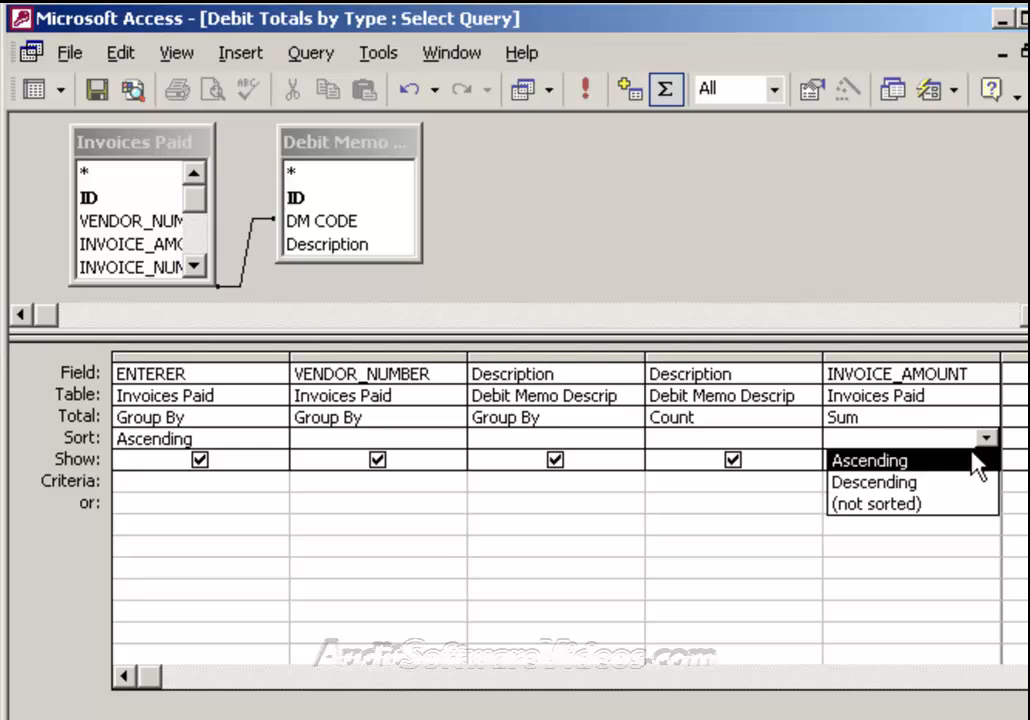
left_click(945, 466)
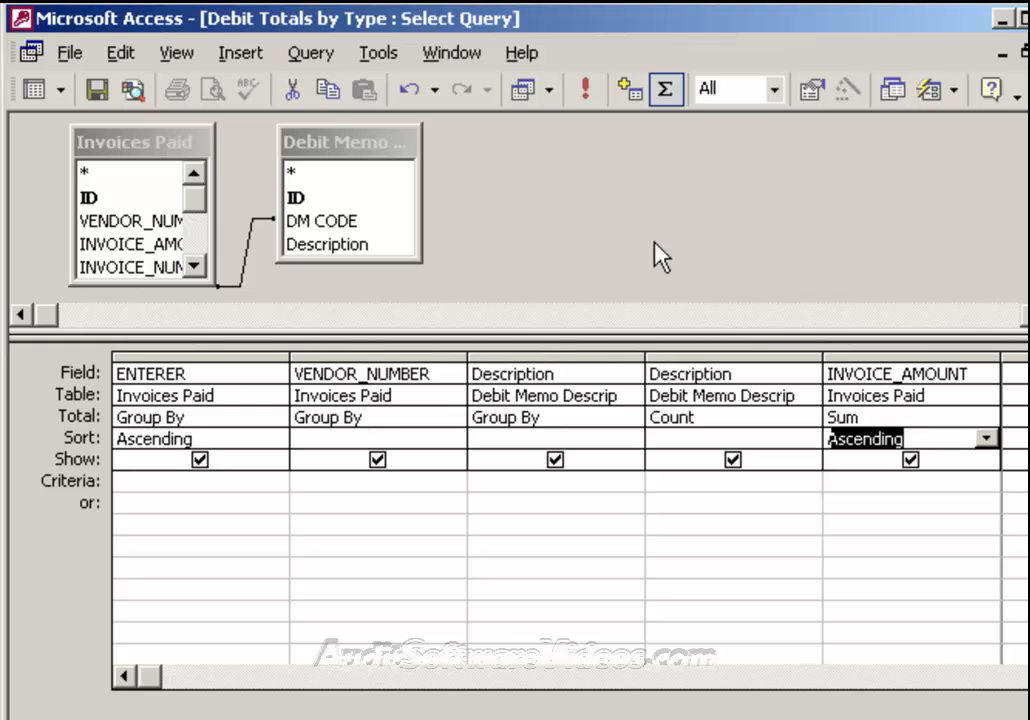
Step: Run the sorted query and review the counts and invoice sums per enterer and vendor in the first records
left_click(586, 97)
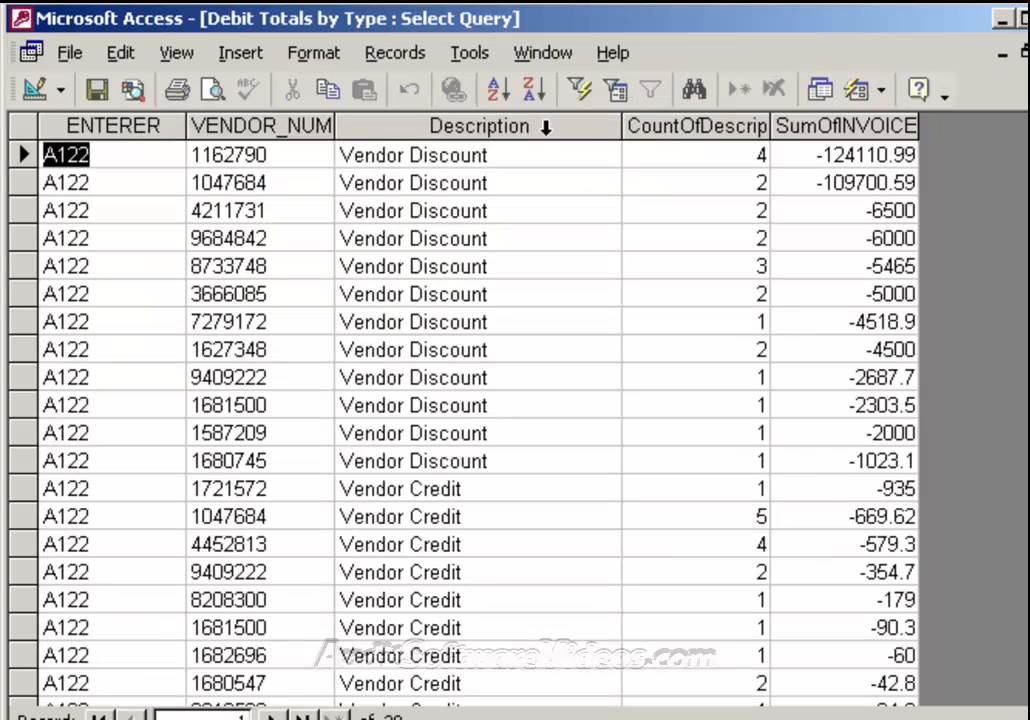
left_click(141, 156)
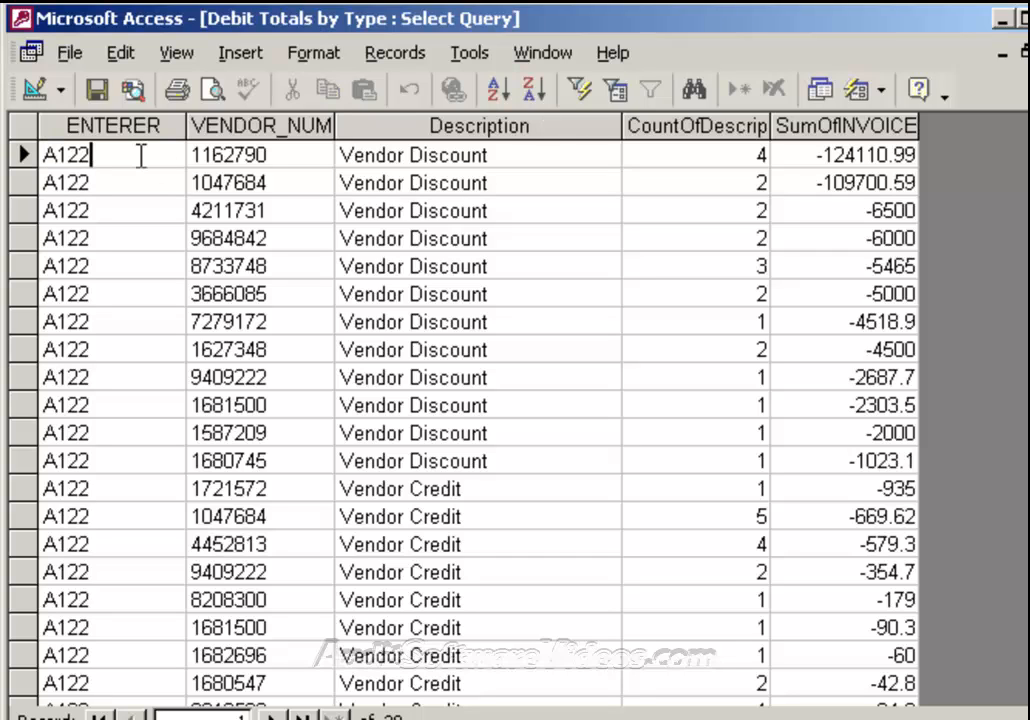
left_click(700, 153)
left_click(740, 180)
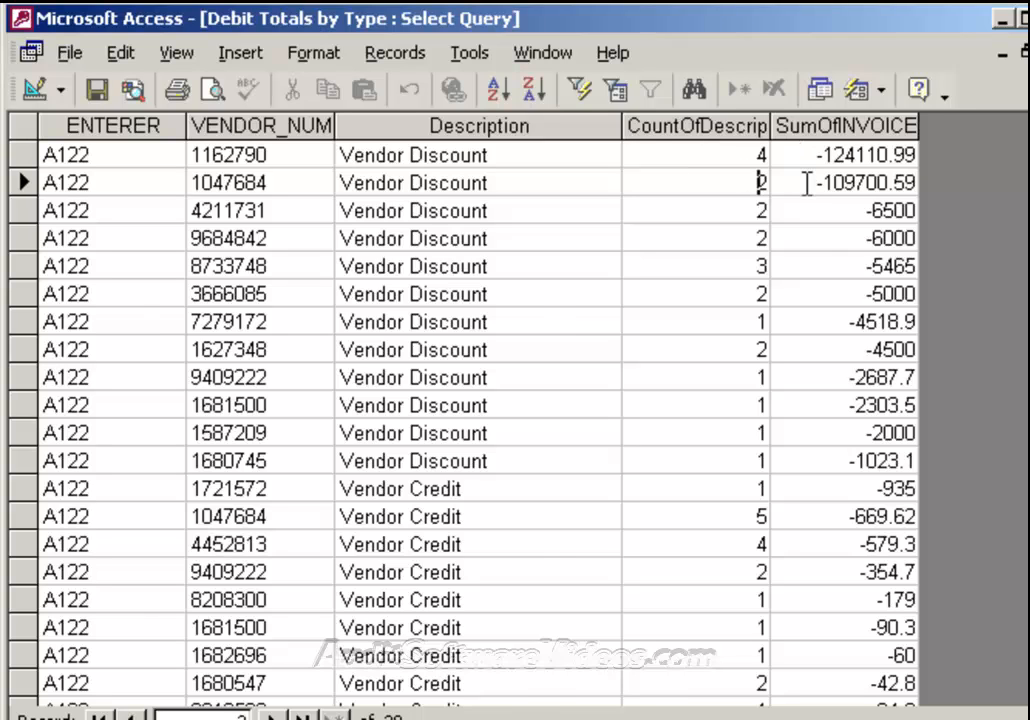
Step: Review the remaining debit counts and invoice sums for enterer A122 and the largest vendor discounts for enterer C134
left_click(807, 185)
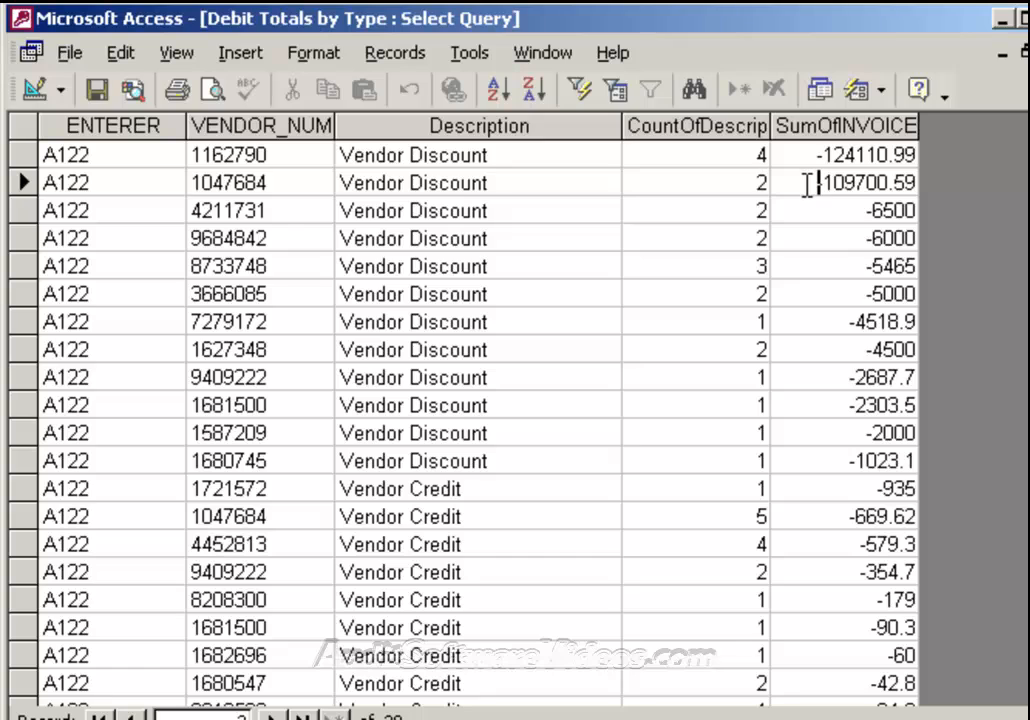
left_click(742, 209)
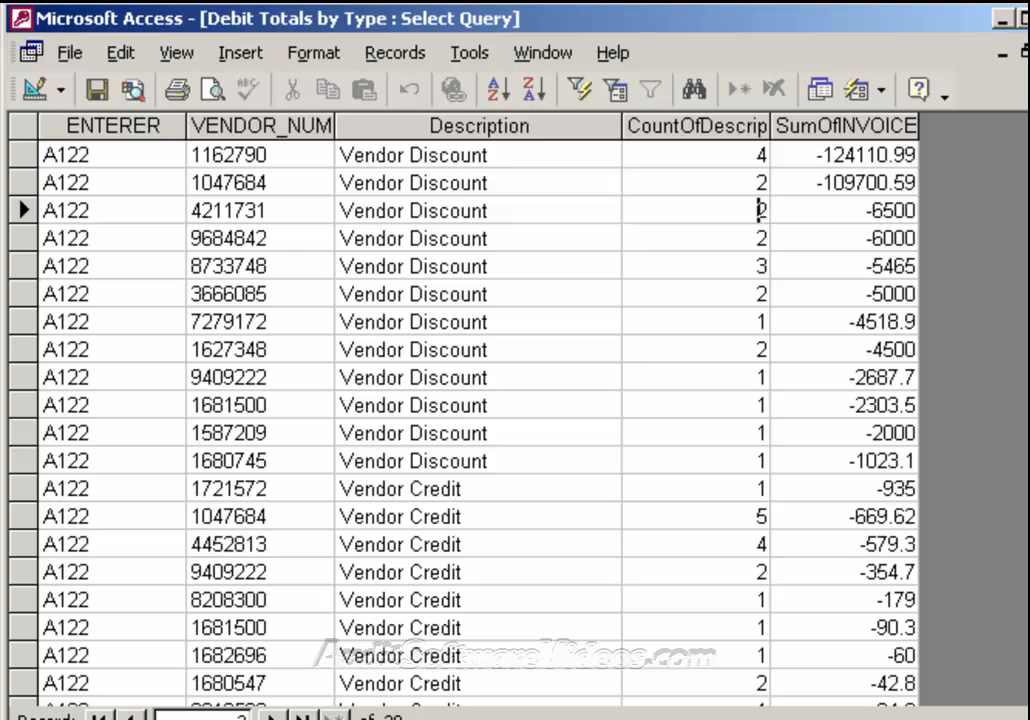
scroll(465, 420, "down", 2)
scroll(465, 420, "down", 3)
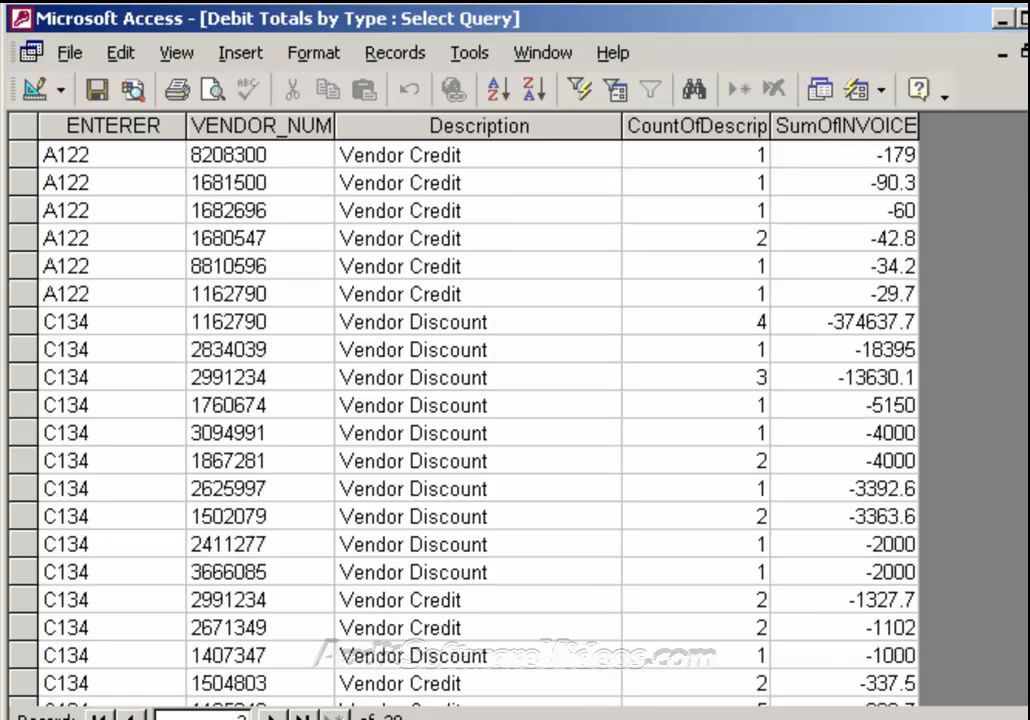
left_click(711, 321)
left_click(811, 321)
left_click(802, 348)
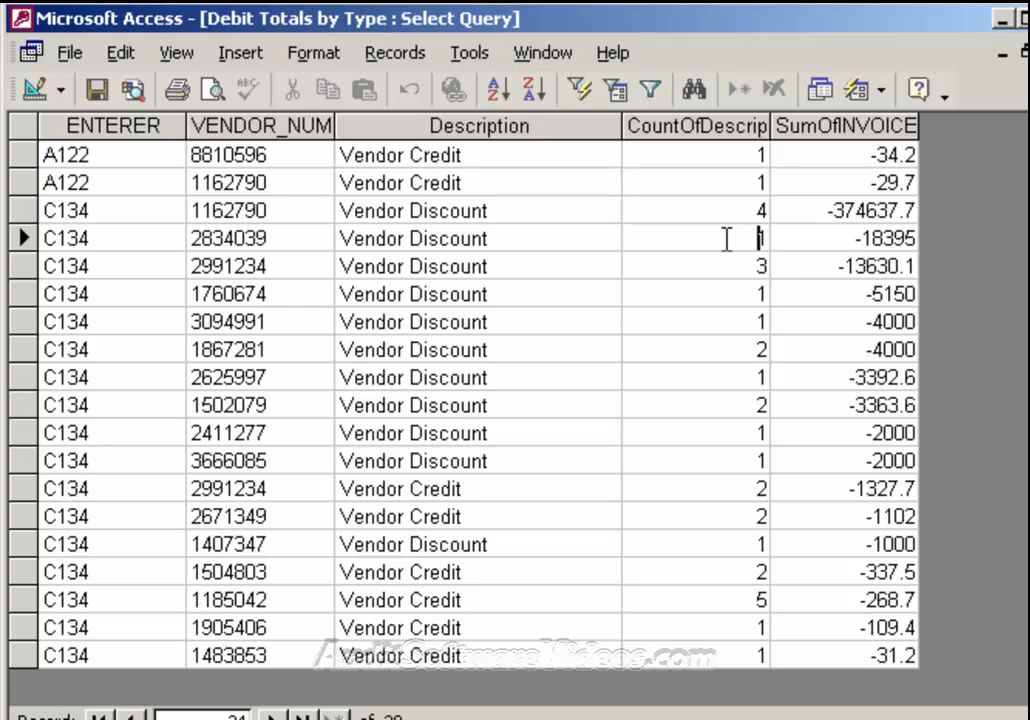
Step: Filter the query results by vendor number for 1162790
left_click(281, 266)
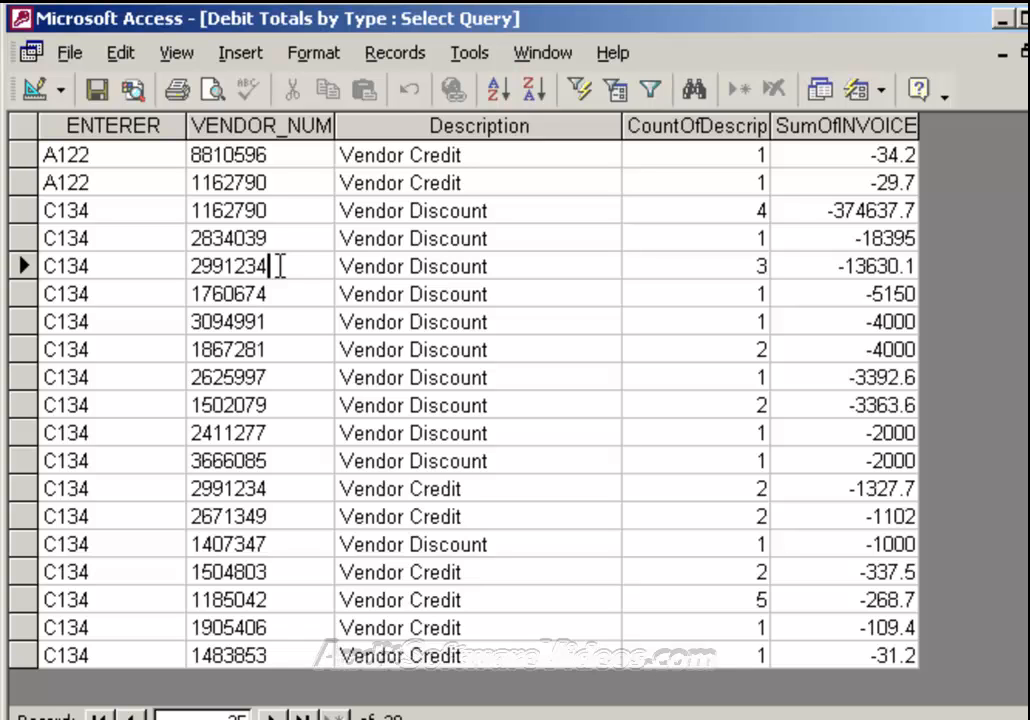
right_click(283, 268)
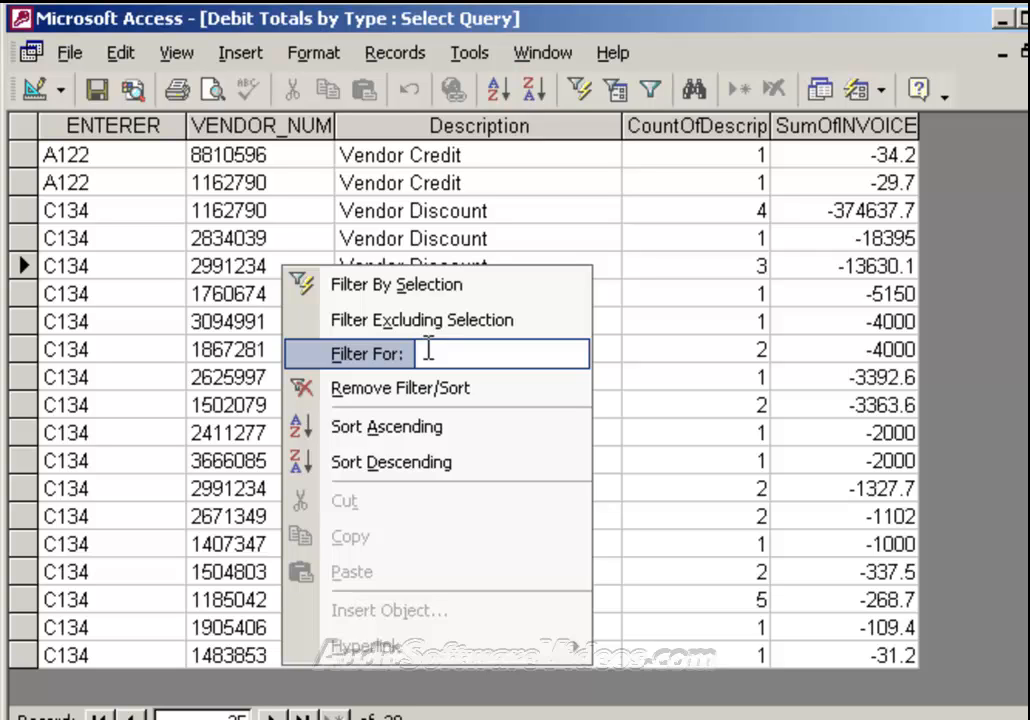
type("116279")
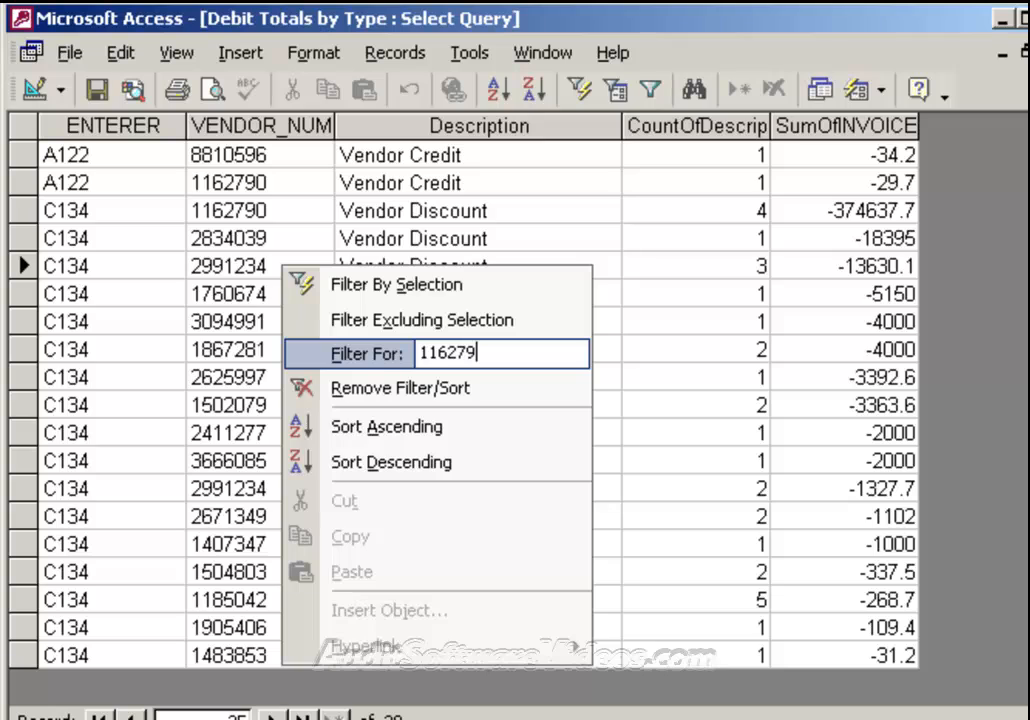
type("0")
key("Return")
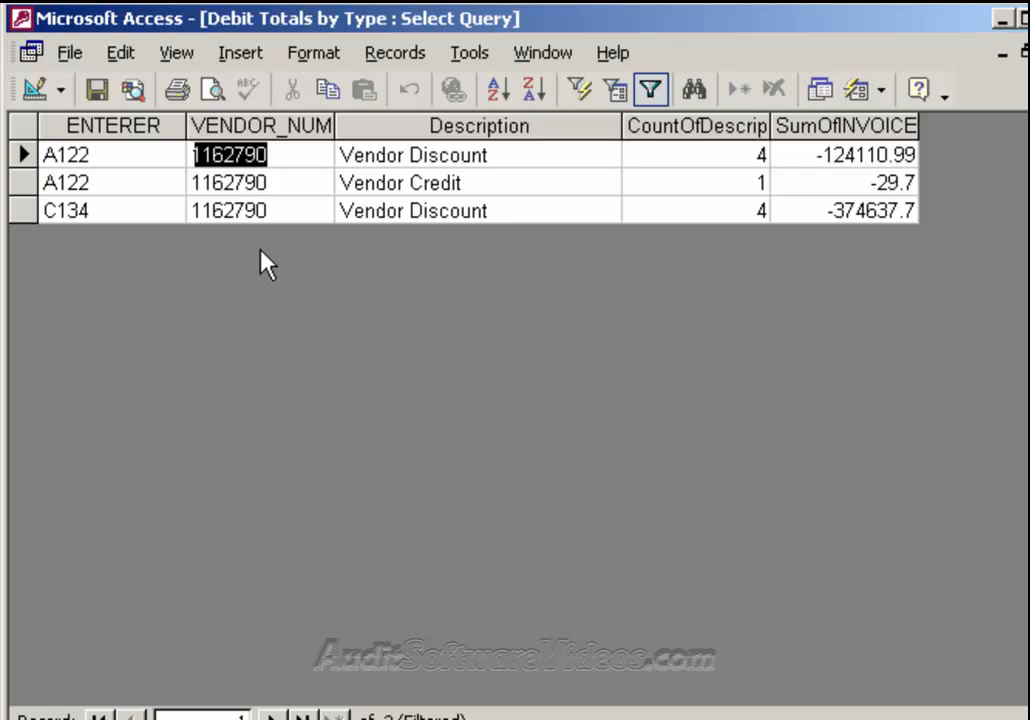
Step: Compare the filtered vendor's records between enterers A122 and C134, and remove the filter
left_click(148, 153)
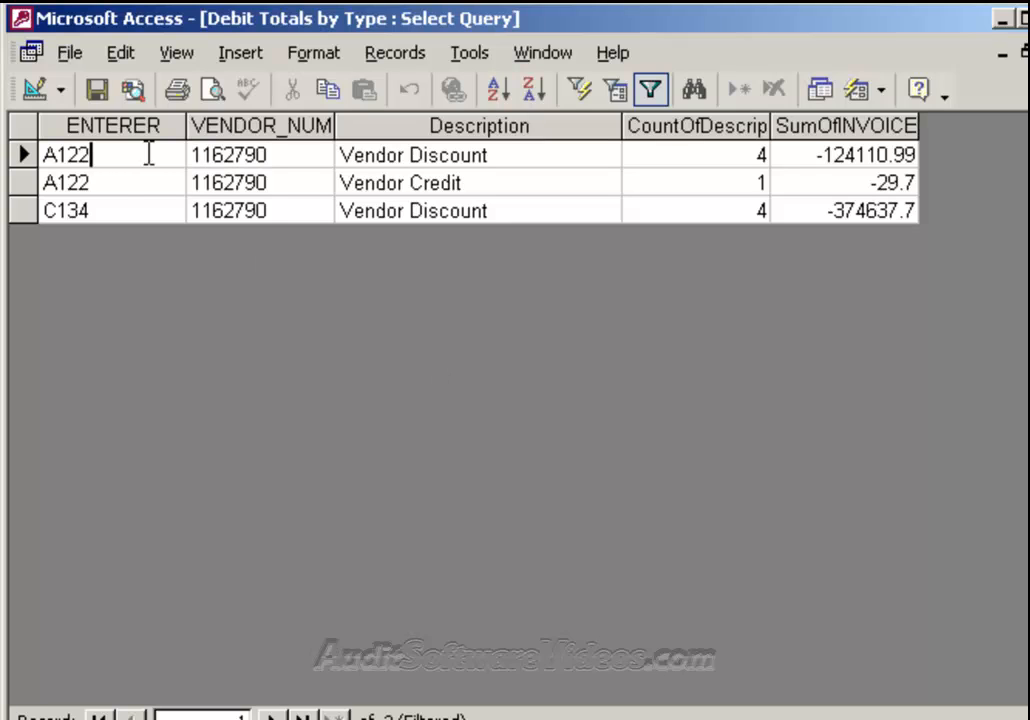
left_click(125, 211)
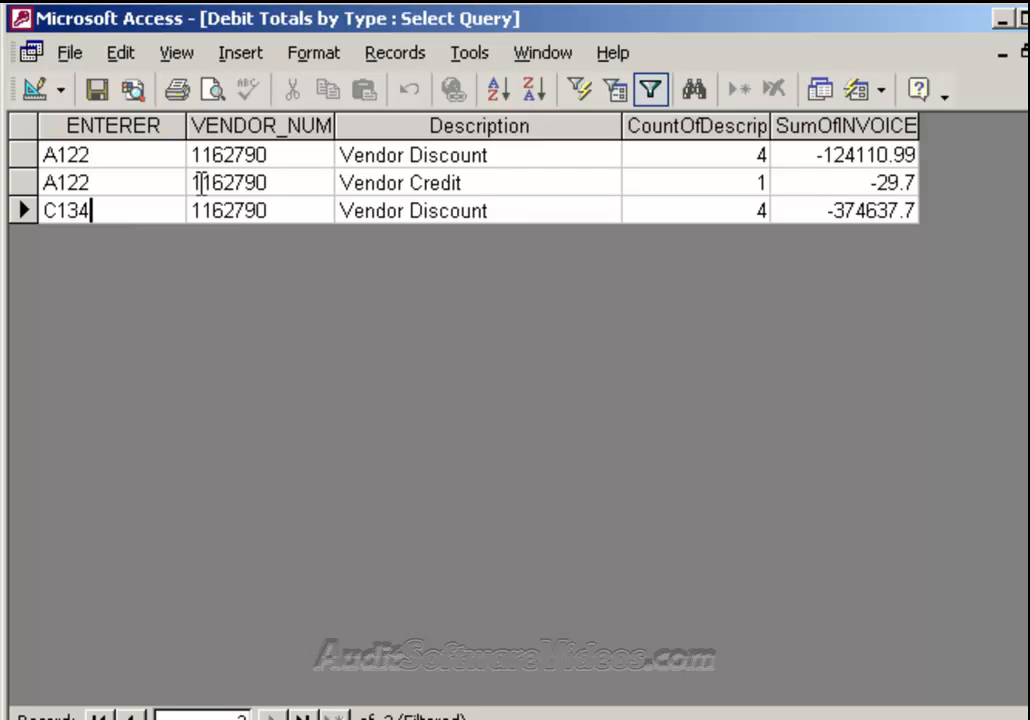
left_click(651, 90)
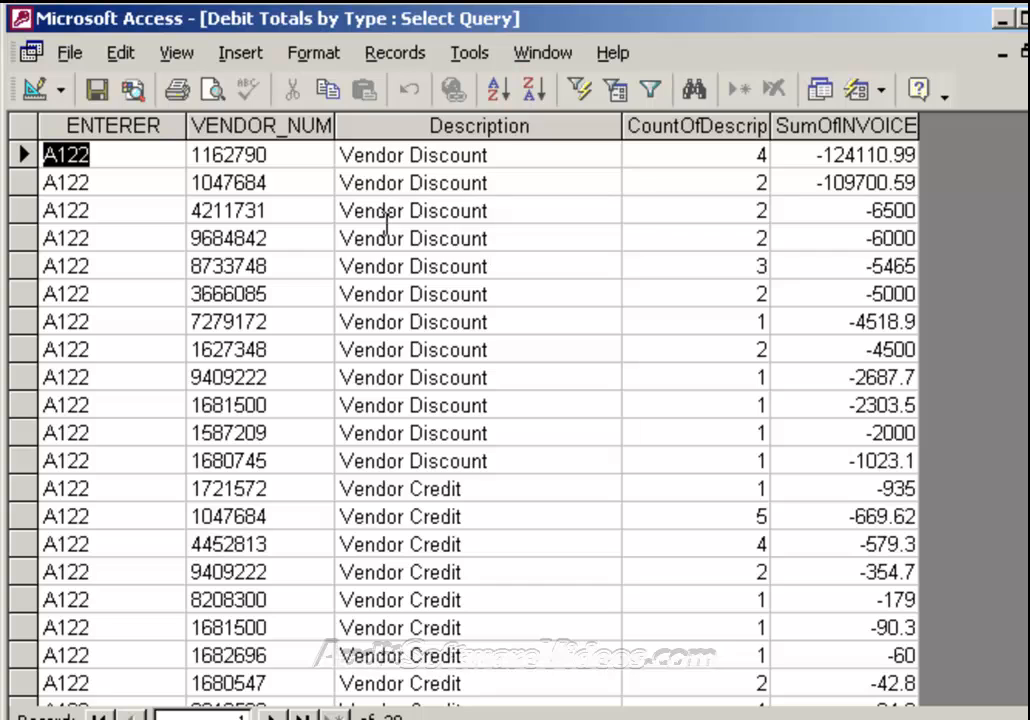
Step: Save a copy of the query as "Debit Invoice Amounts by Enterer and Vendor" and close it
left_click(69, 52)
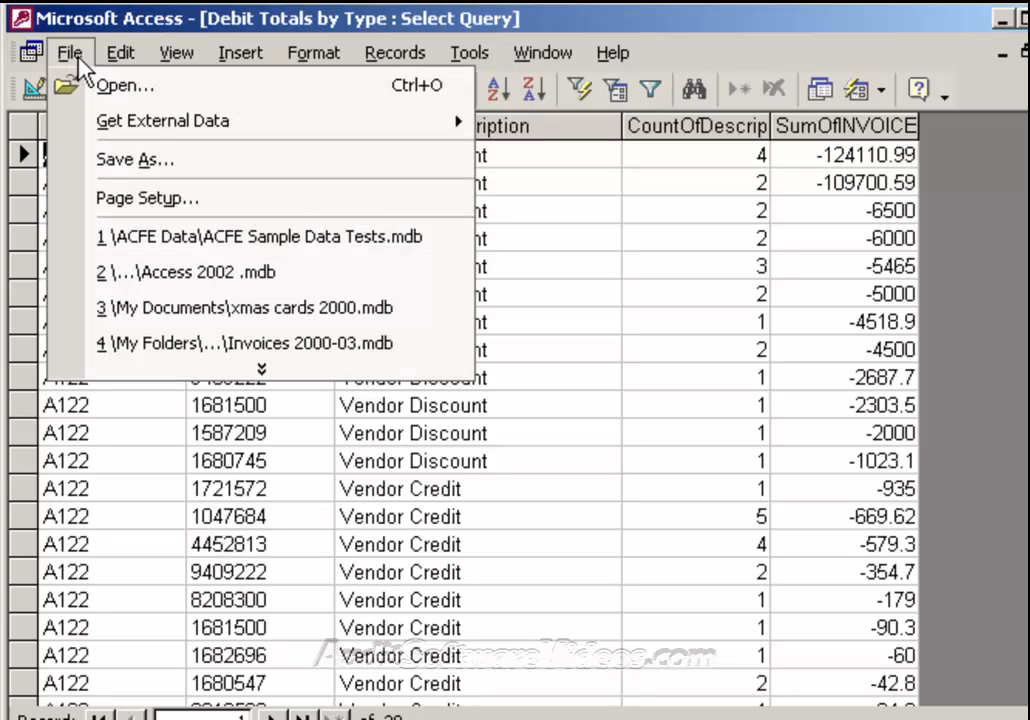
left_click(127, 162)
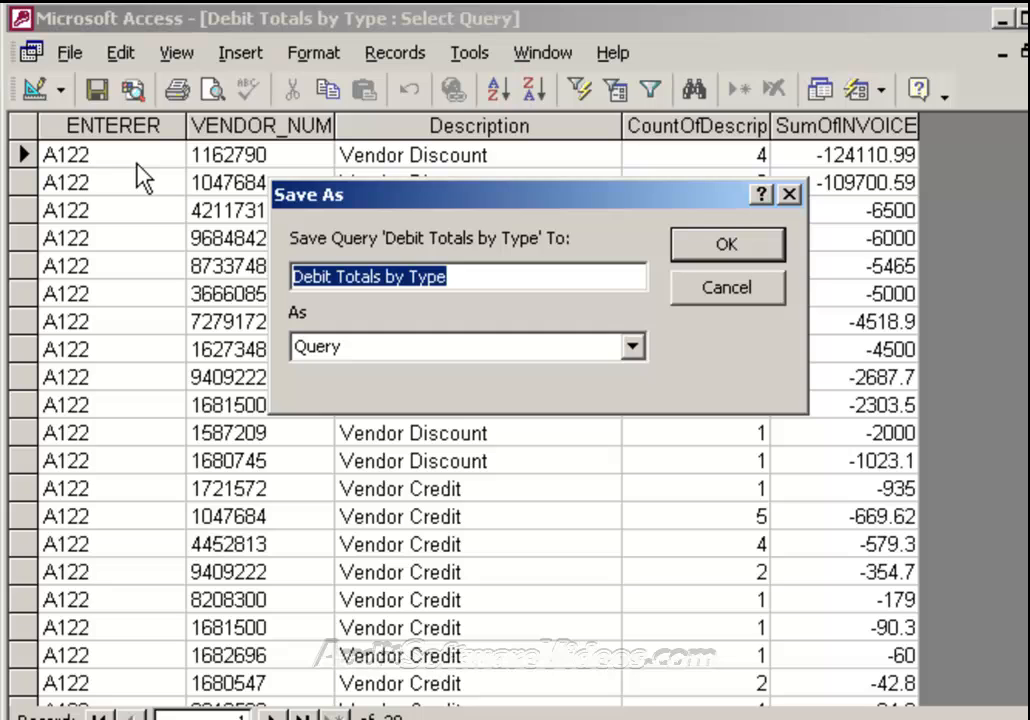
type("Debit")
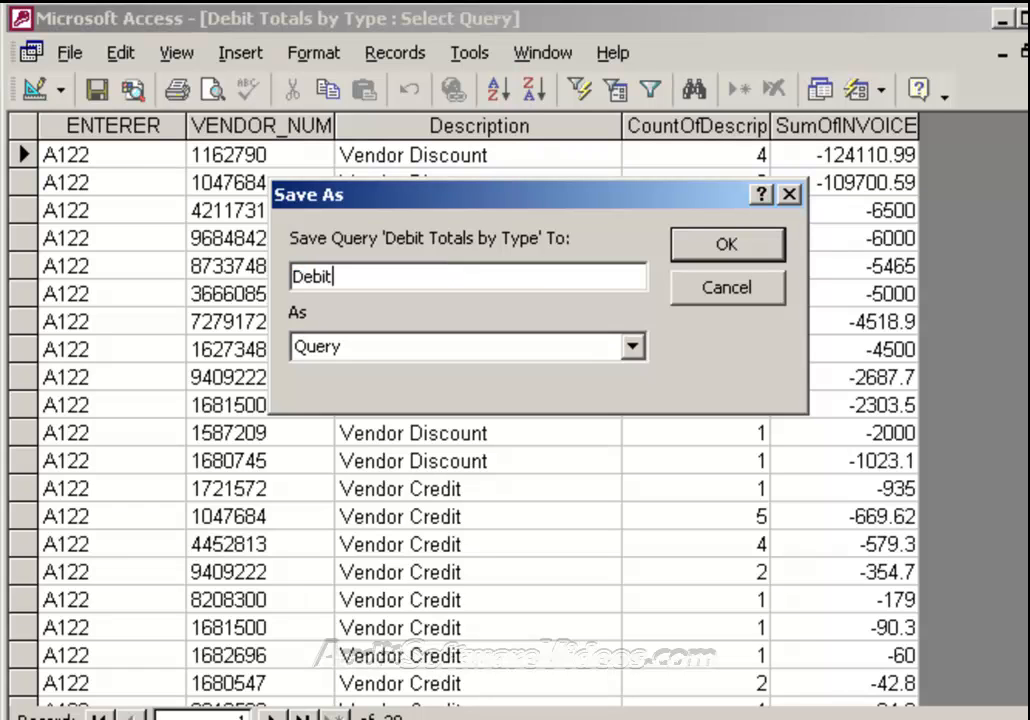
type(" Invoice ")
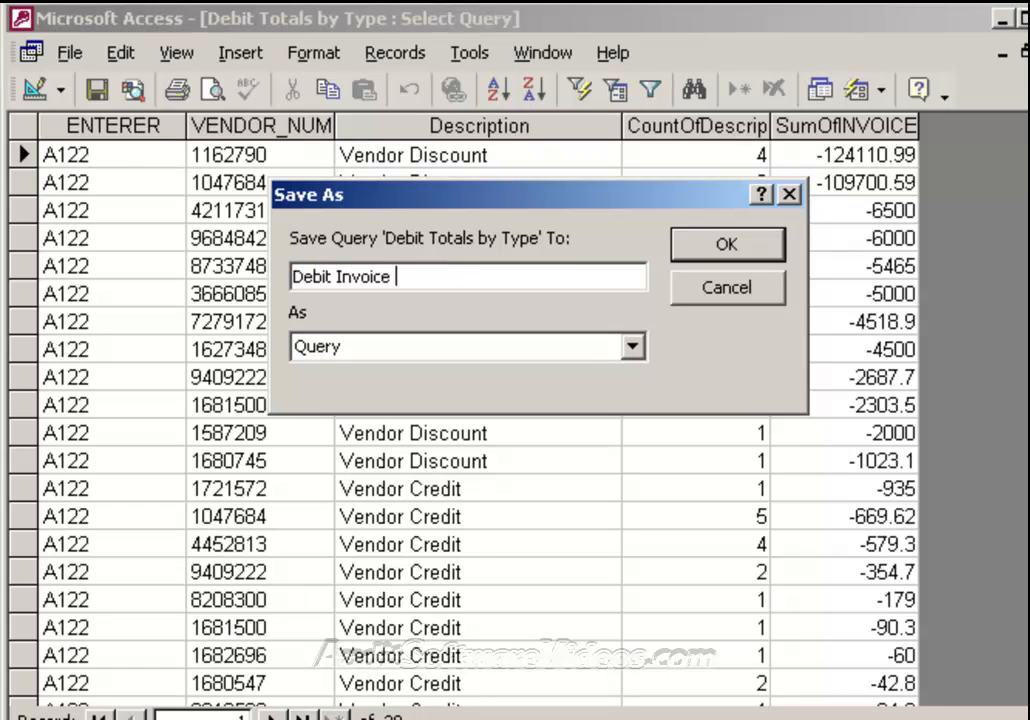
type("Amounts ")
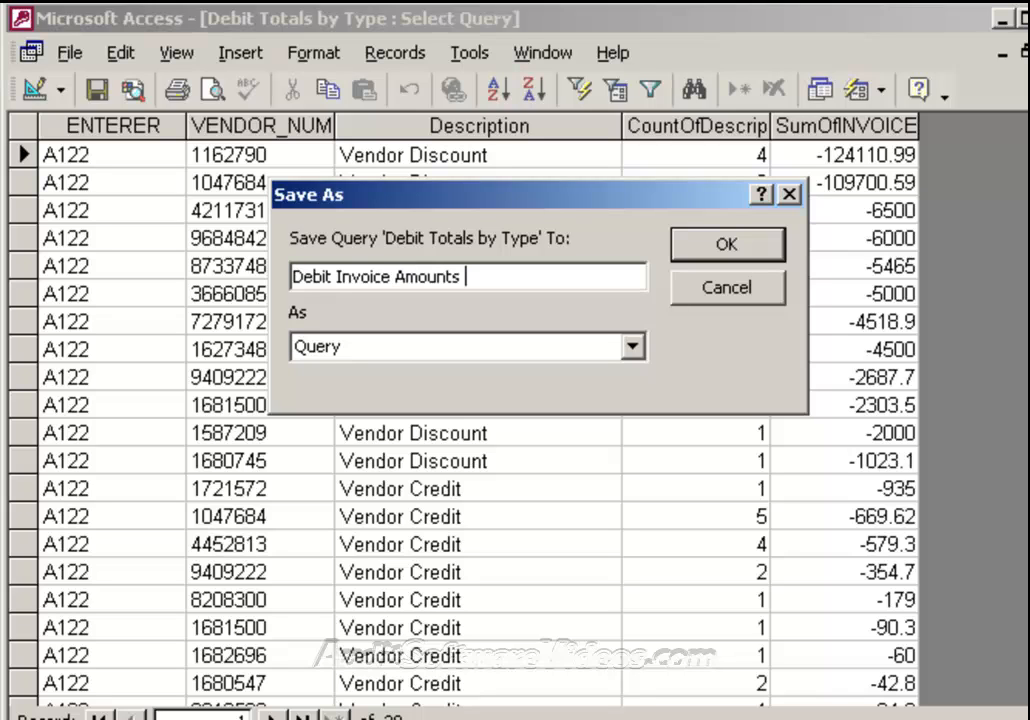
type("by Entere")
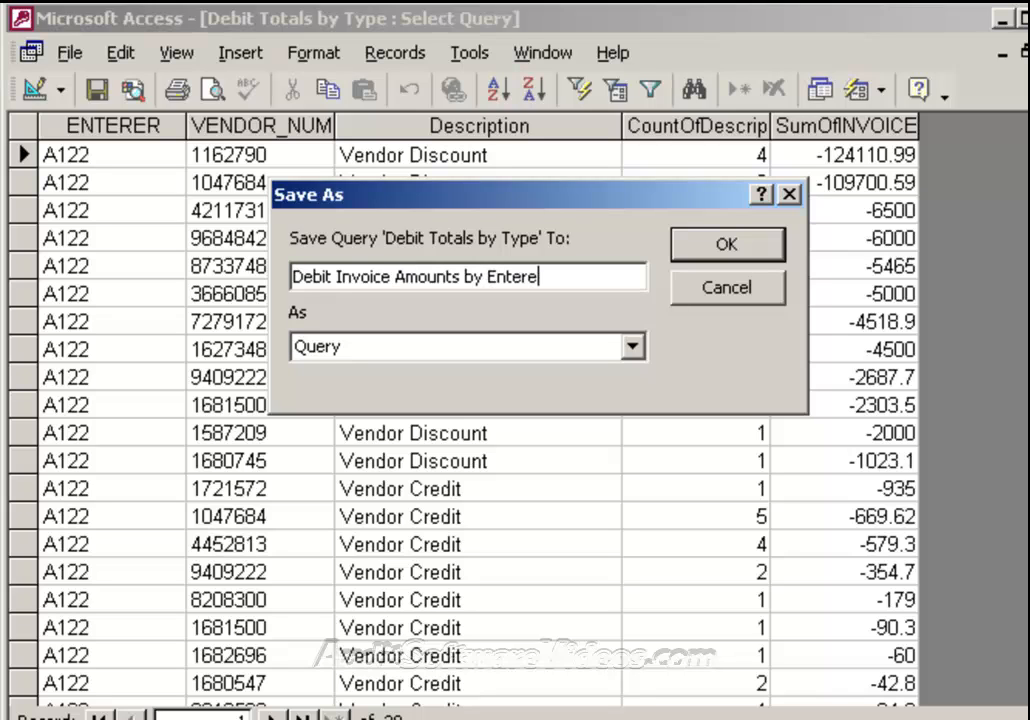
type("r and Vend")
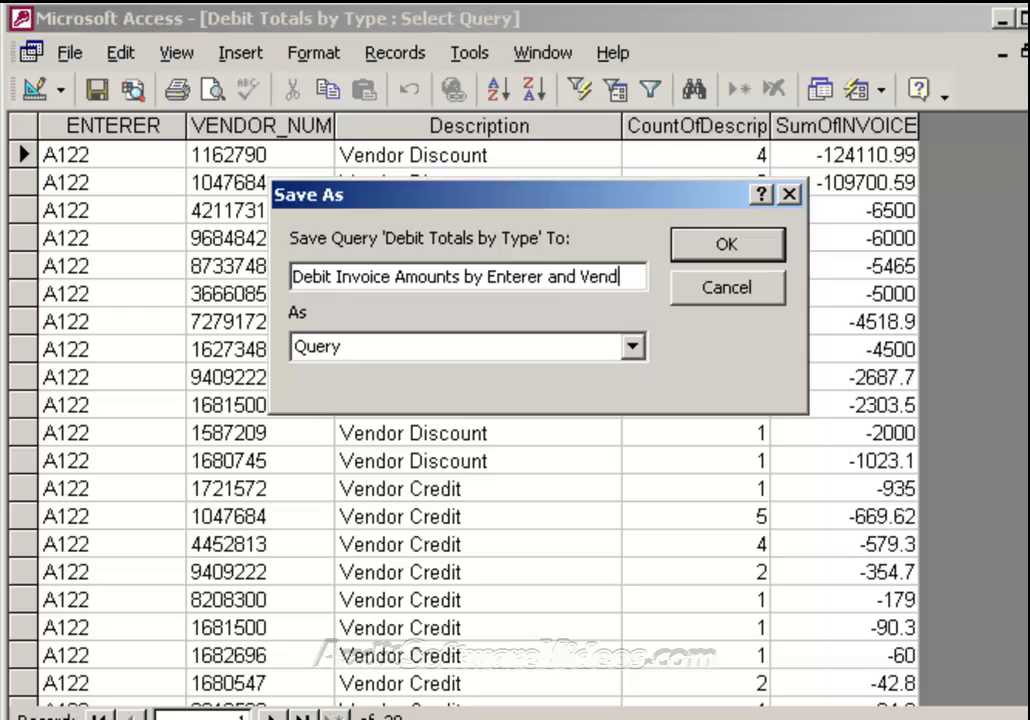
type("or")
key("Return")
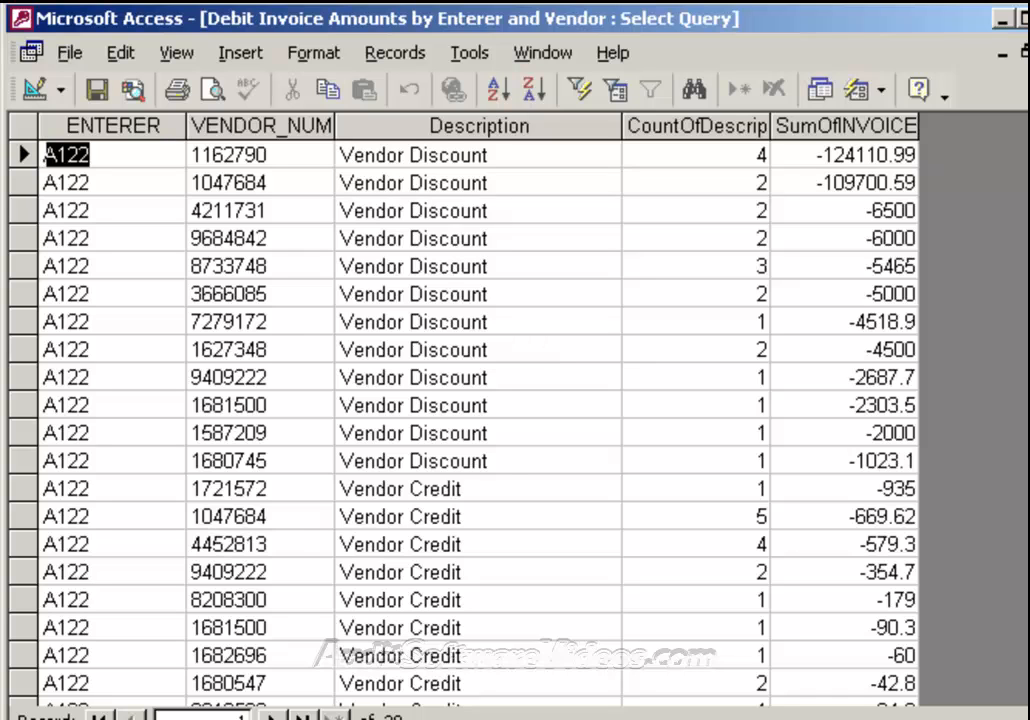
left_click(1028, 53)
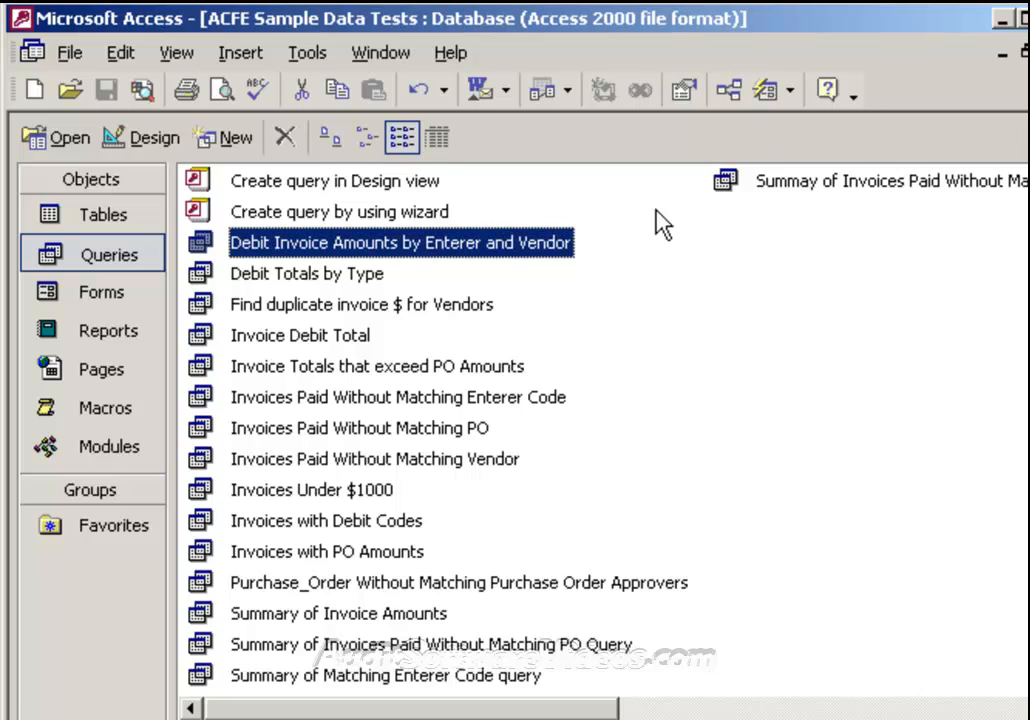
Step: Start a wizard-based report on the query Debit Invoice Amounts by Enterer and Vendor and include all its fields
left_click(118, 338)
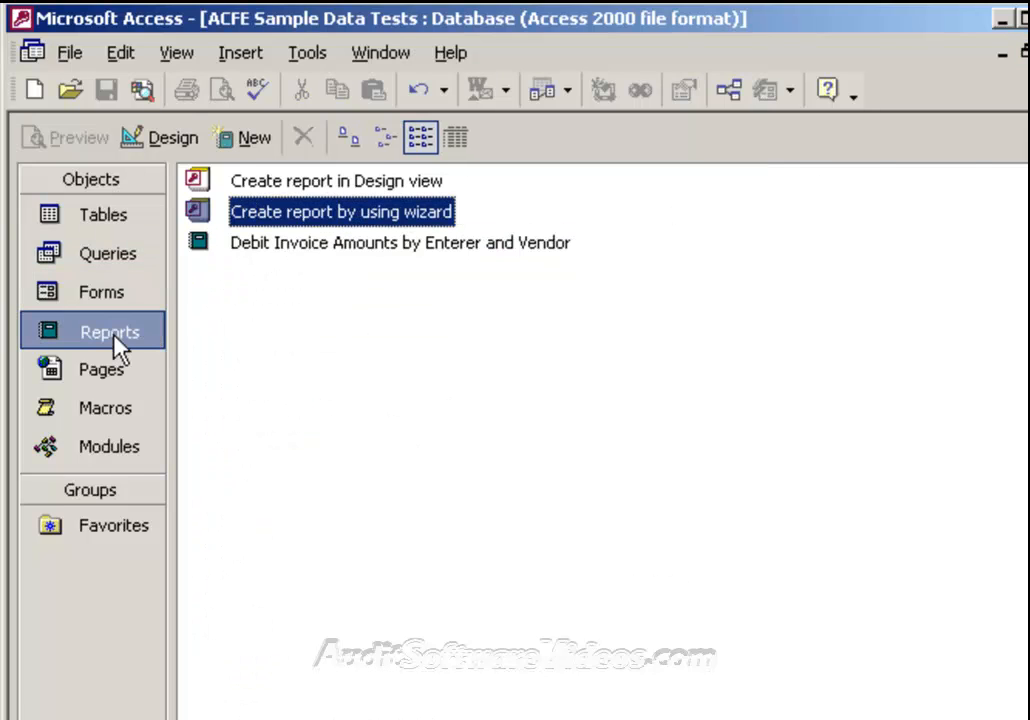
double_click(323, 215)
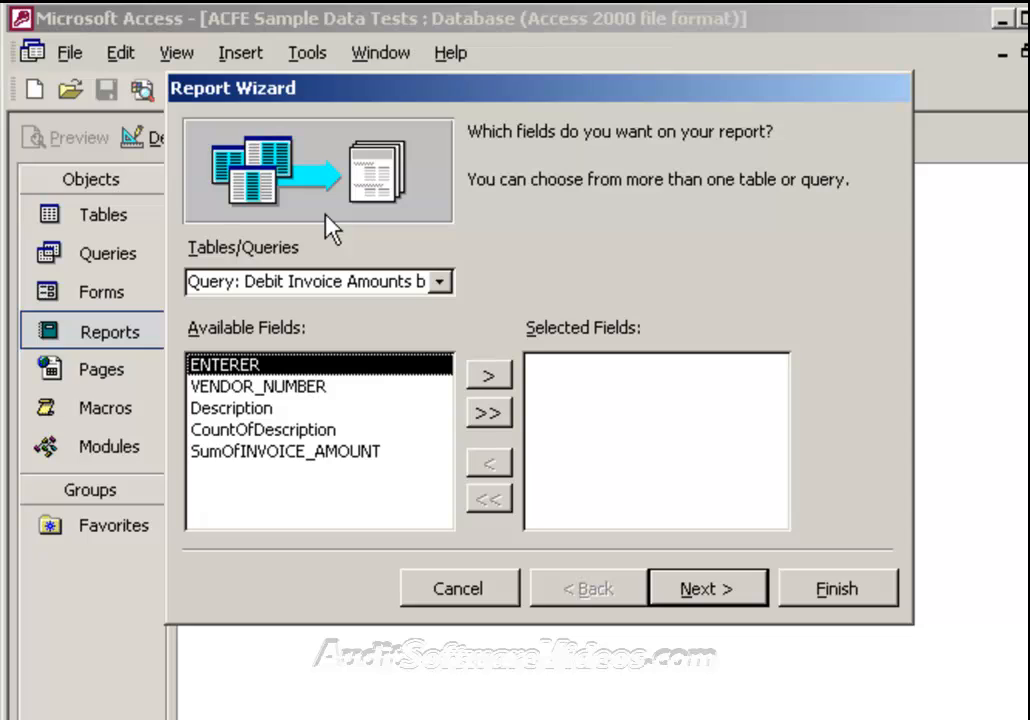
left_click(440, 283)
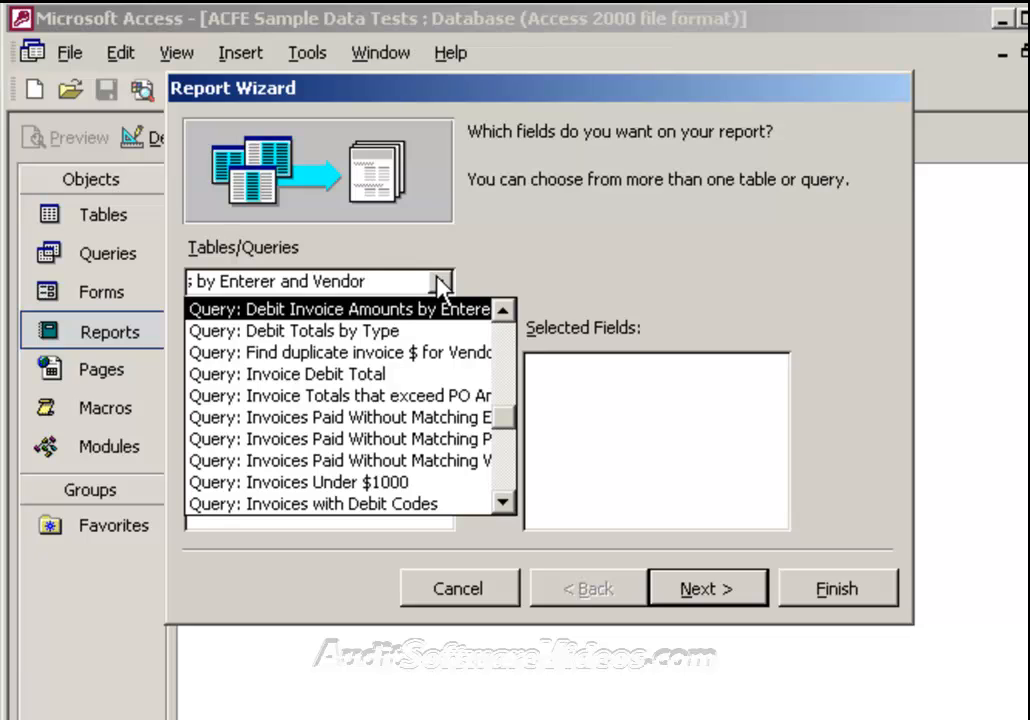
left_click(440, 281)
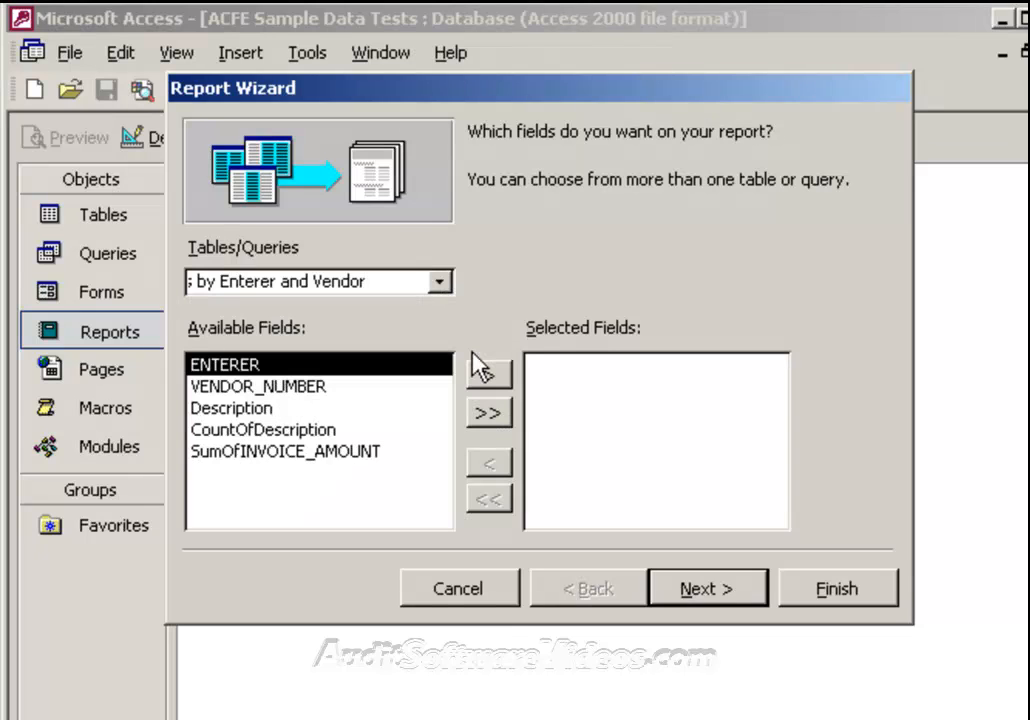
left_click(488, 416)
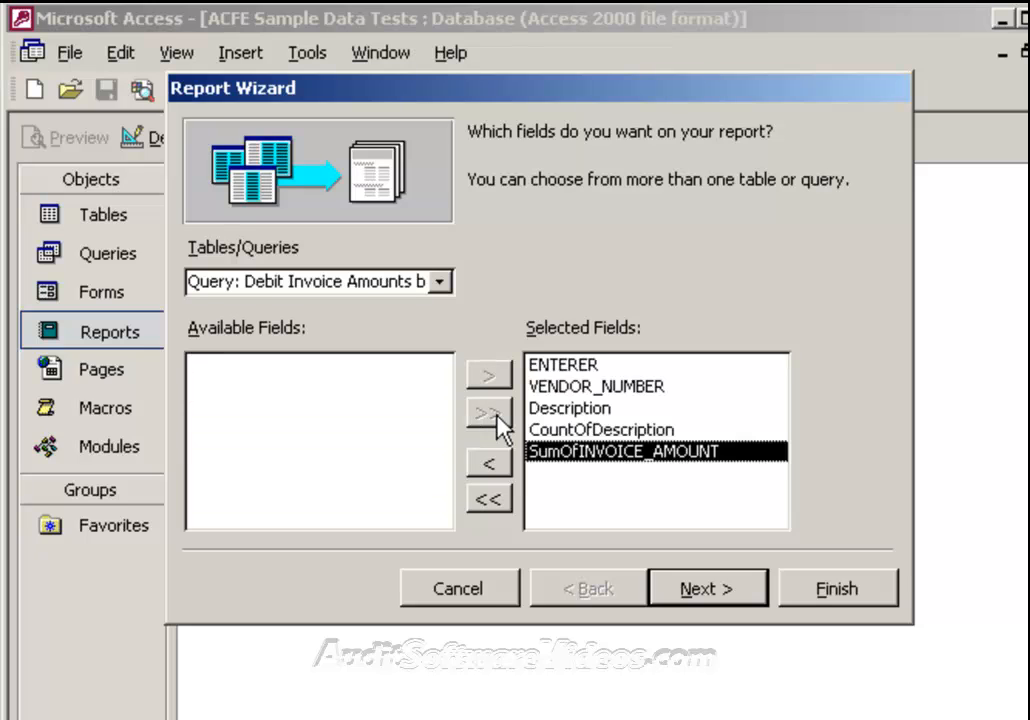
left_click(682, 590)
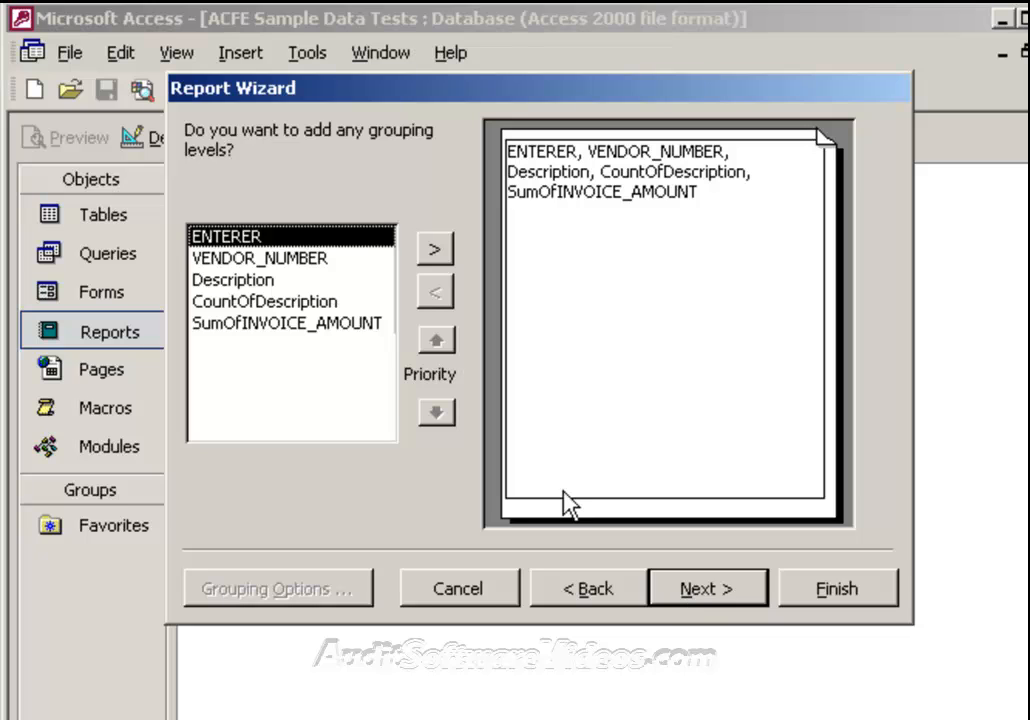
Step: Group the report by ENTERER and sort its detail records by VENDOR_NUMBER in ascending order
double_click(340, 245)
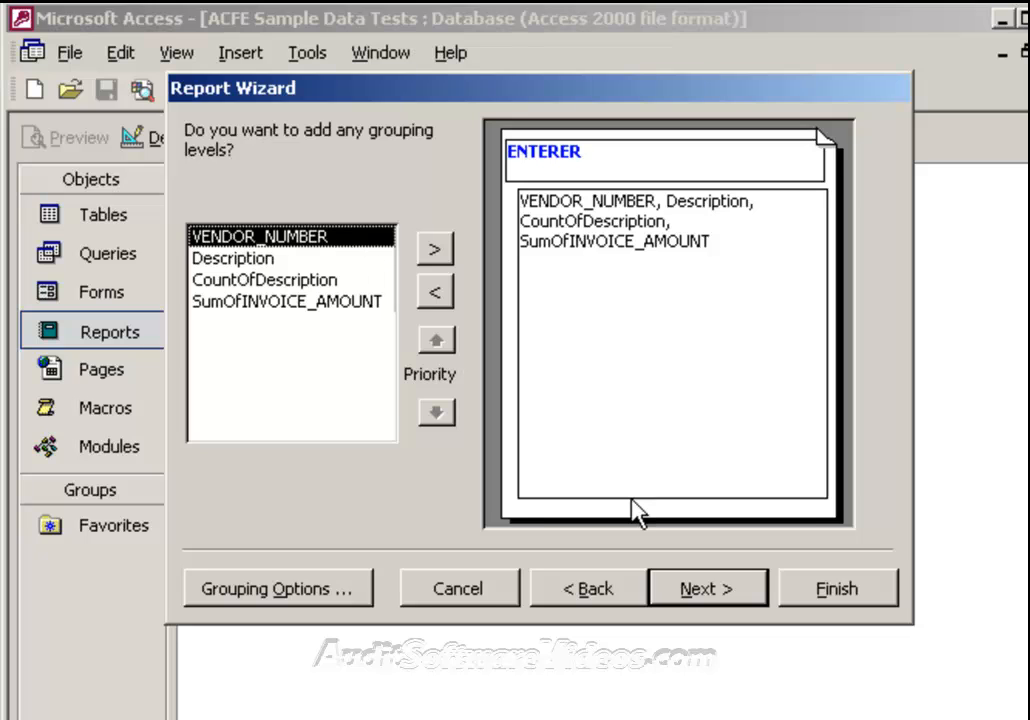
left_click(697, 592)
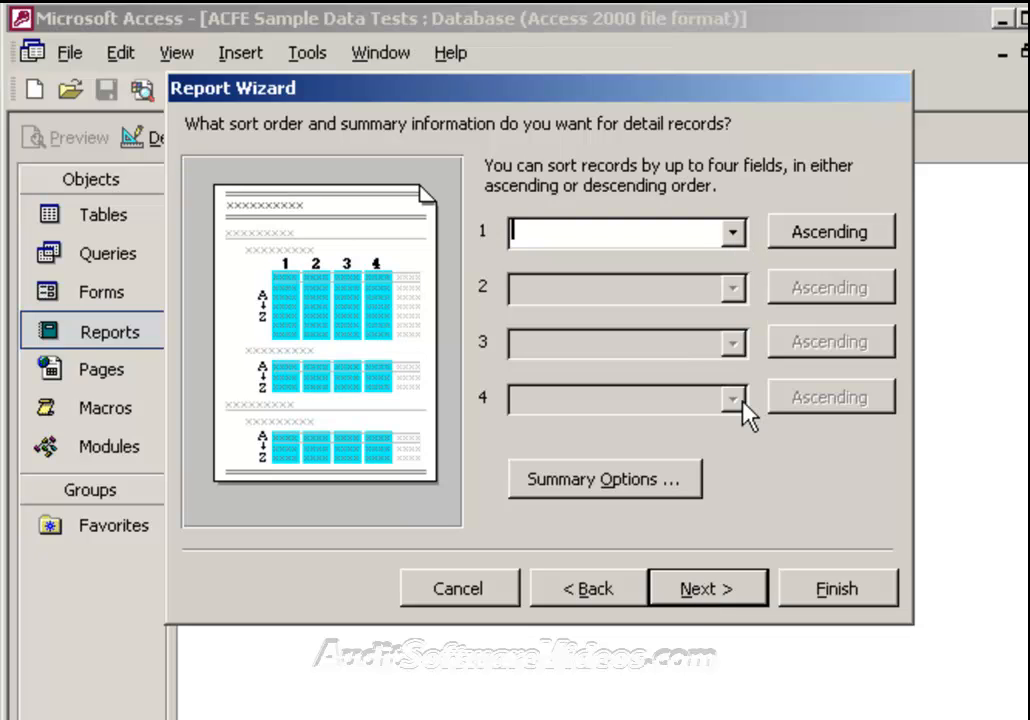
left_click(732, 232)
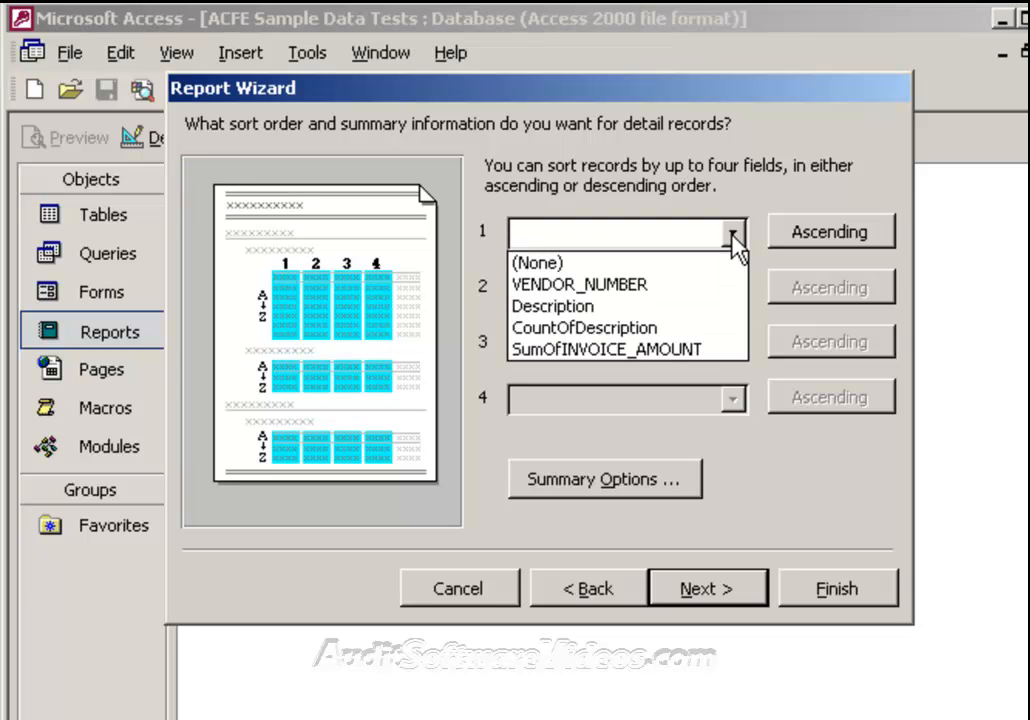
left_click(660, 285)
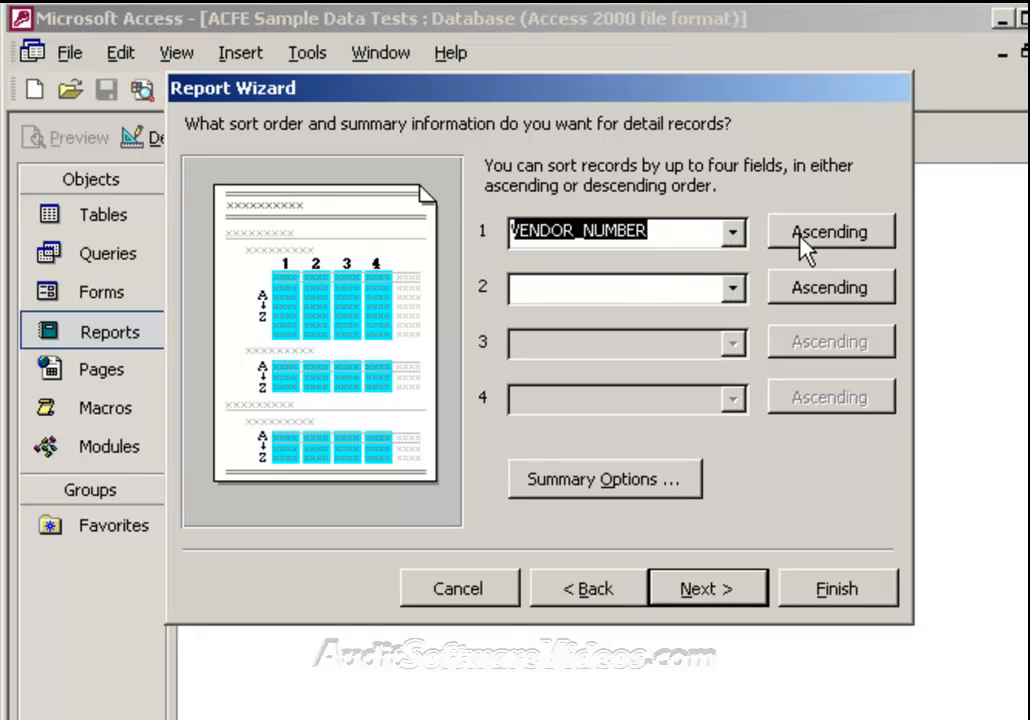
Step: Add Sum summary values for CountOfDescription and SumOfINVOICE_AMOUNT, keeping Detail and Summary shown
left_click(610, 490)
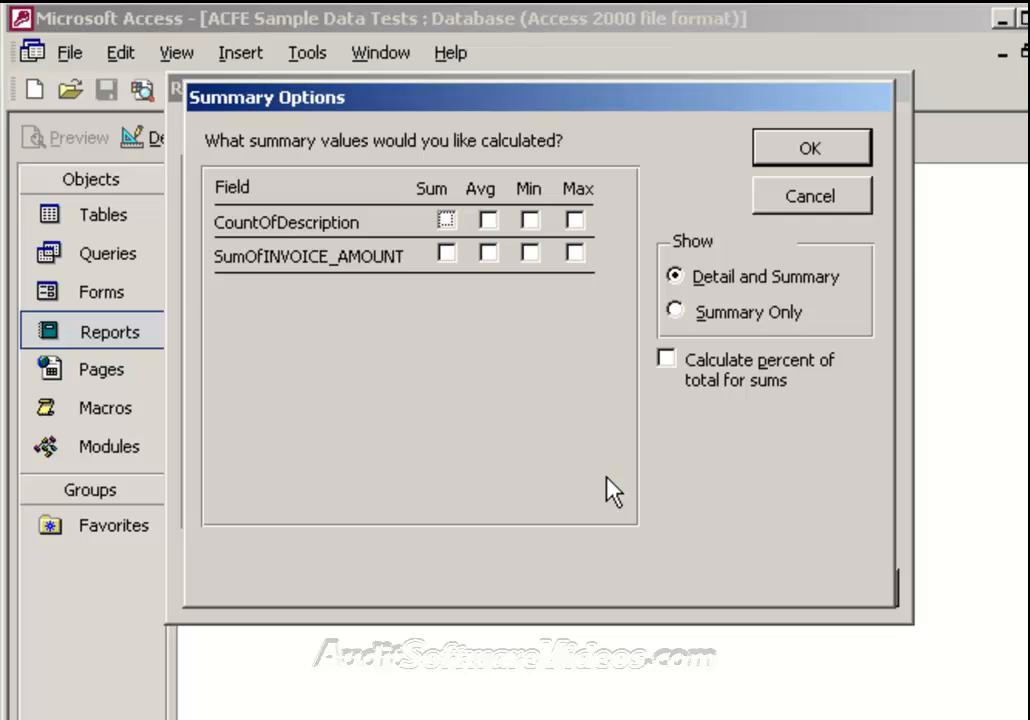
left_click(447, 253)
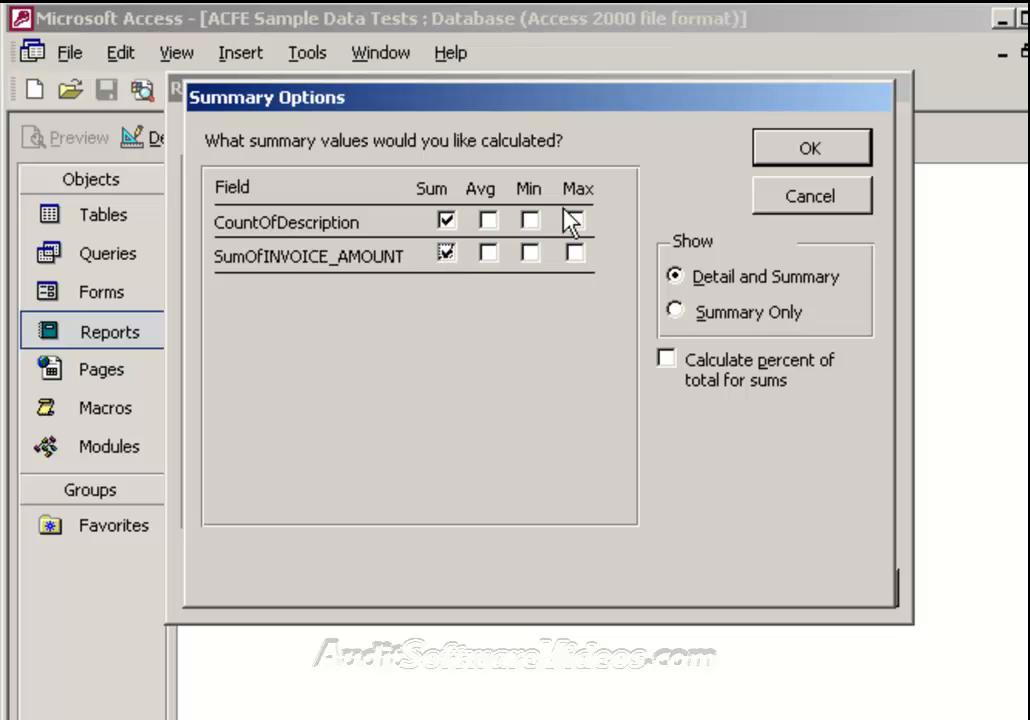
left_click(790, 160)
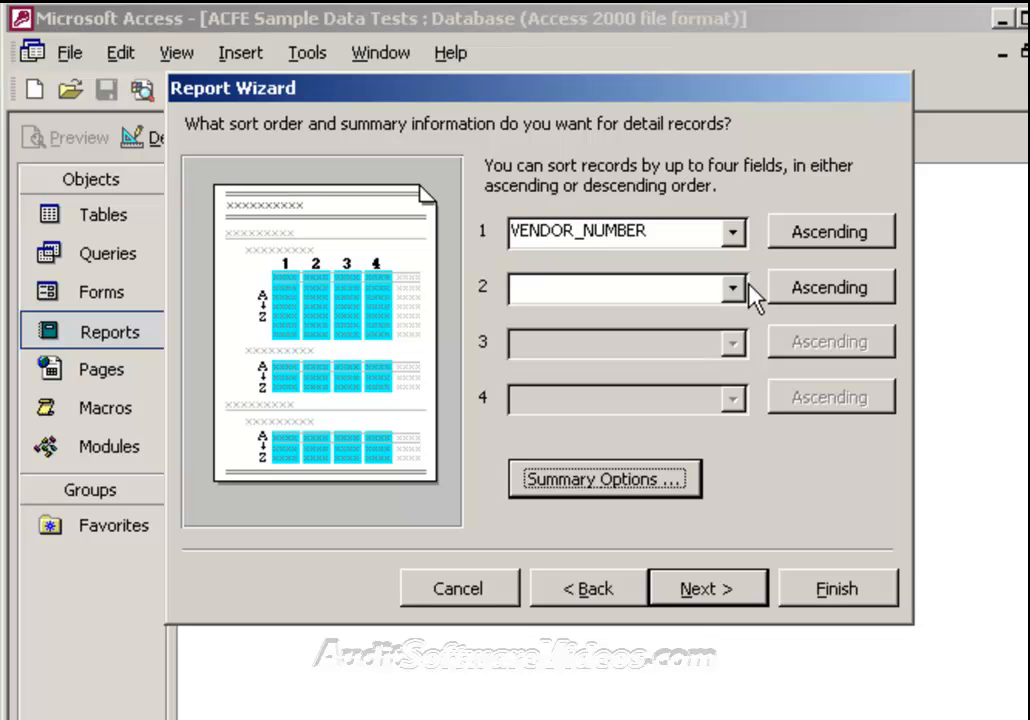
Step: Lay out the report as Align Left 1 in Portrait orientation, keeping field widths adjusted to fit the page
left_click(697, 600)
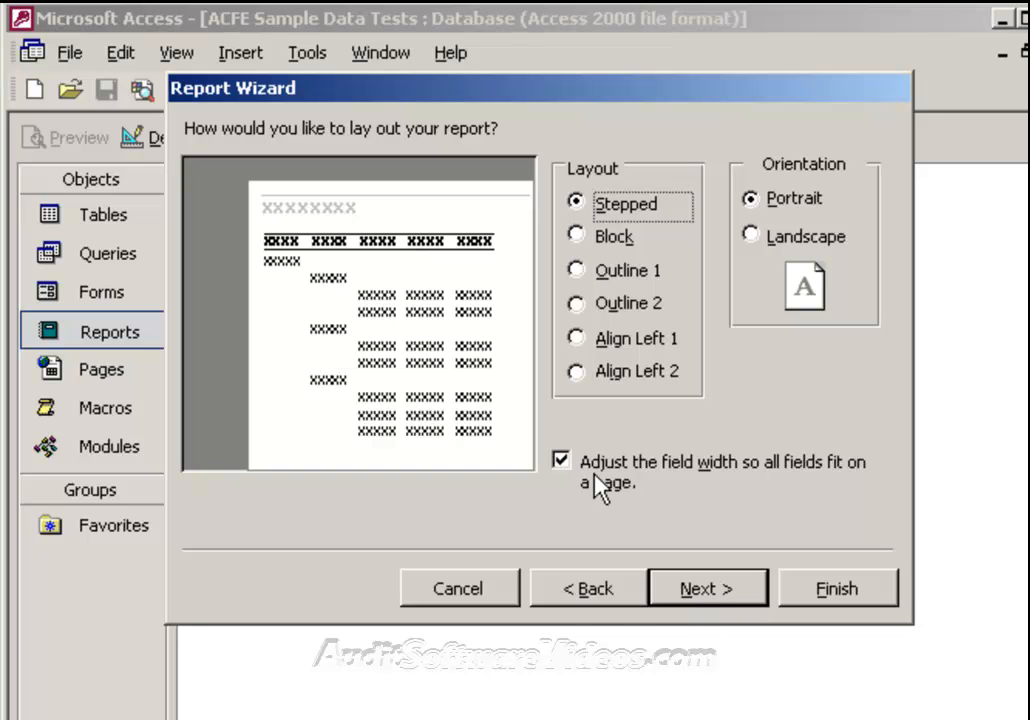
left_click(578, 340)
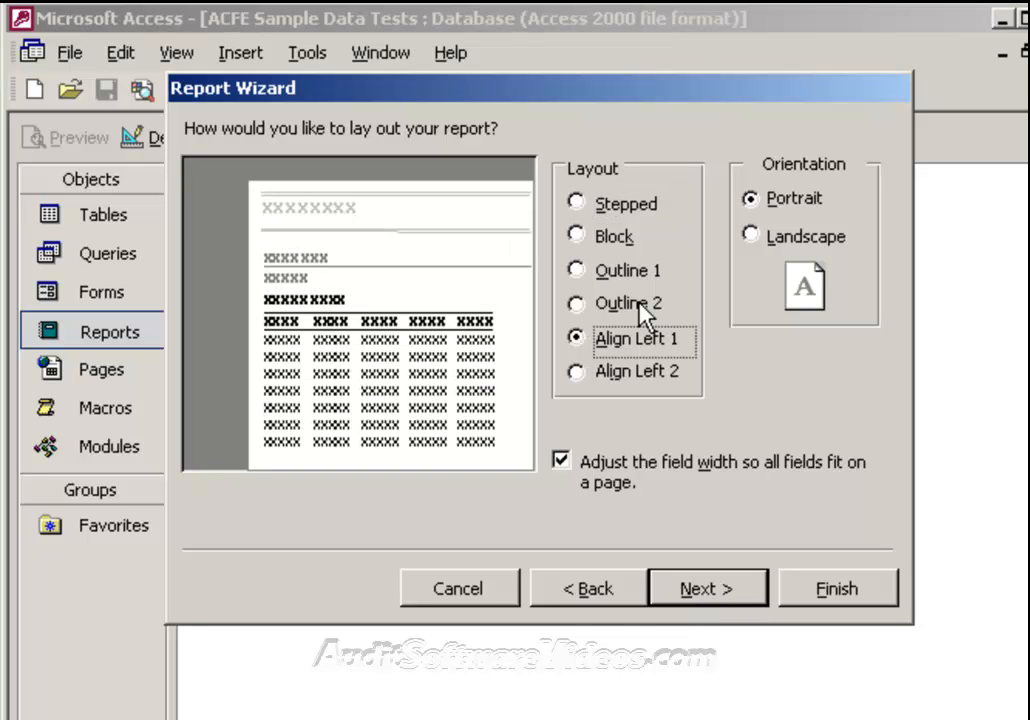
left_click(759, 206)
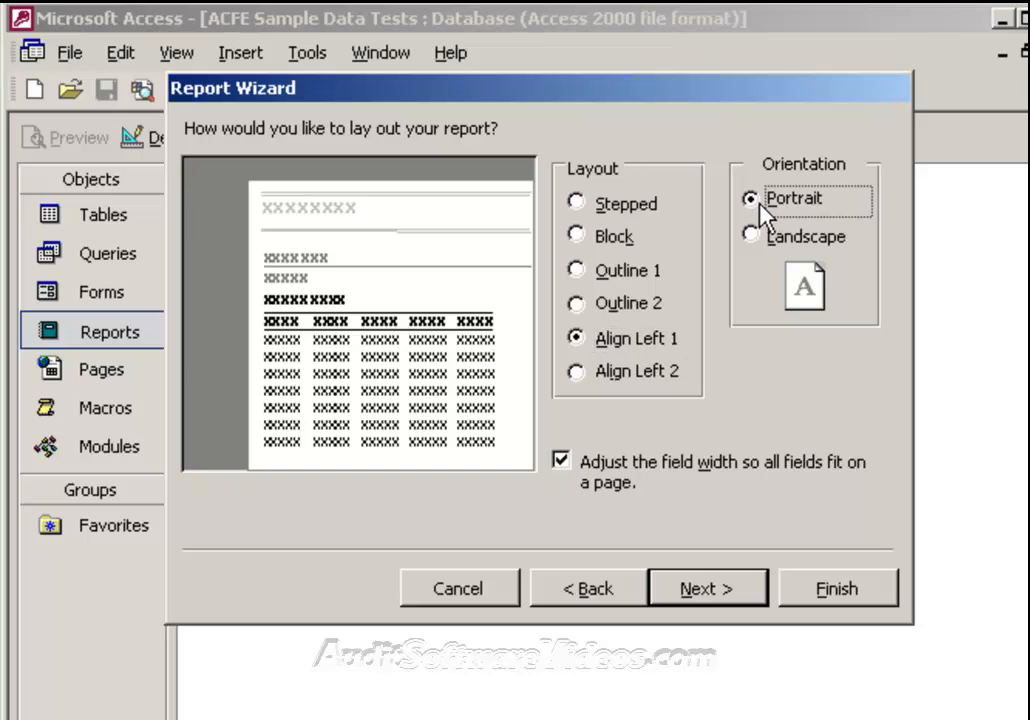
Step: Keep the Corporate style and the title Debit Invoice Amounts by Enterer and Vendor1, and finish the report in preview
left_click(705, 592)
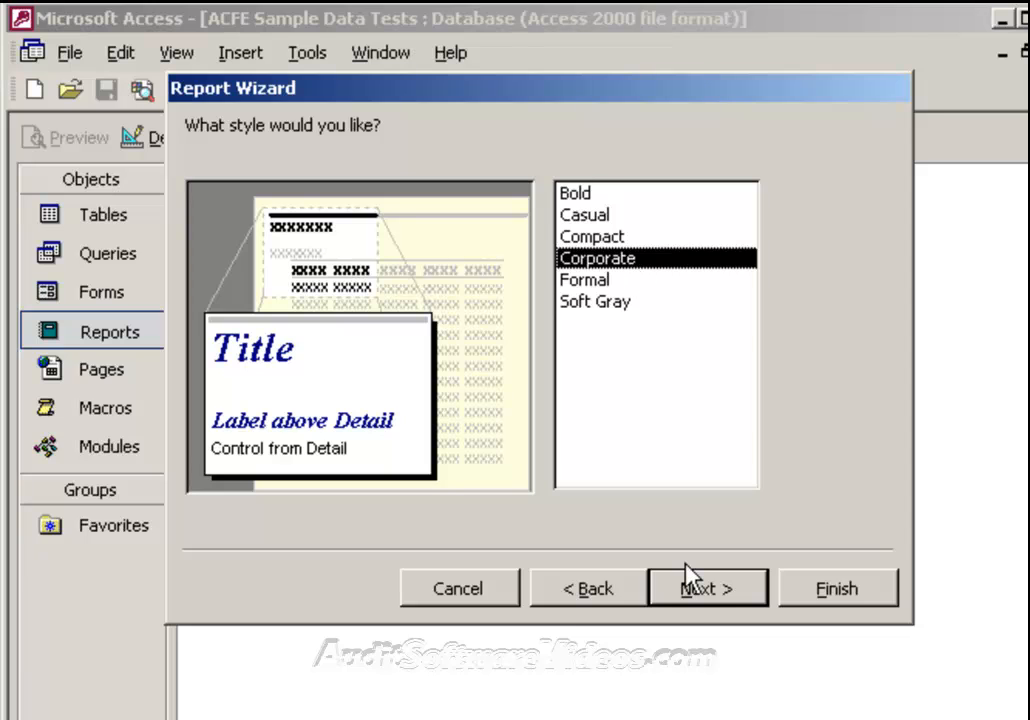
left_click(697, 590)
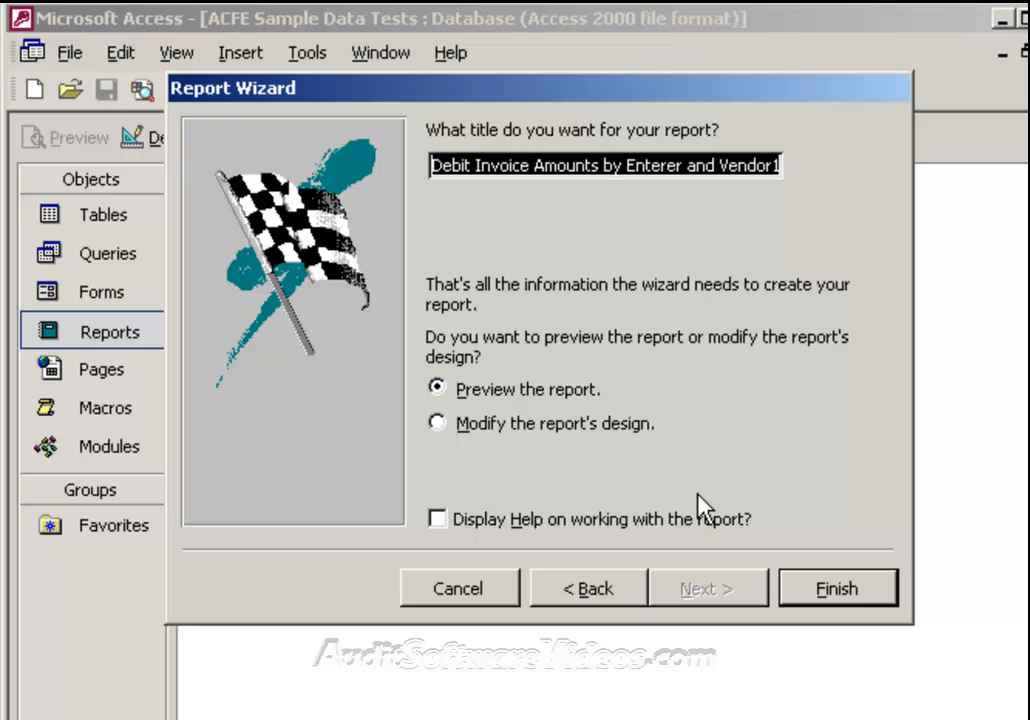
left_click(812, 587)
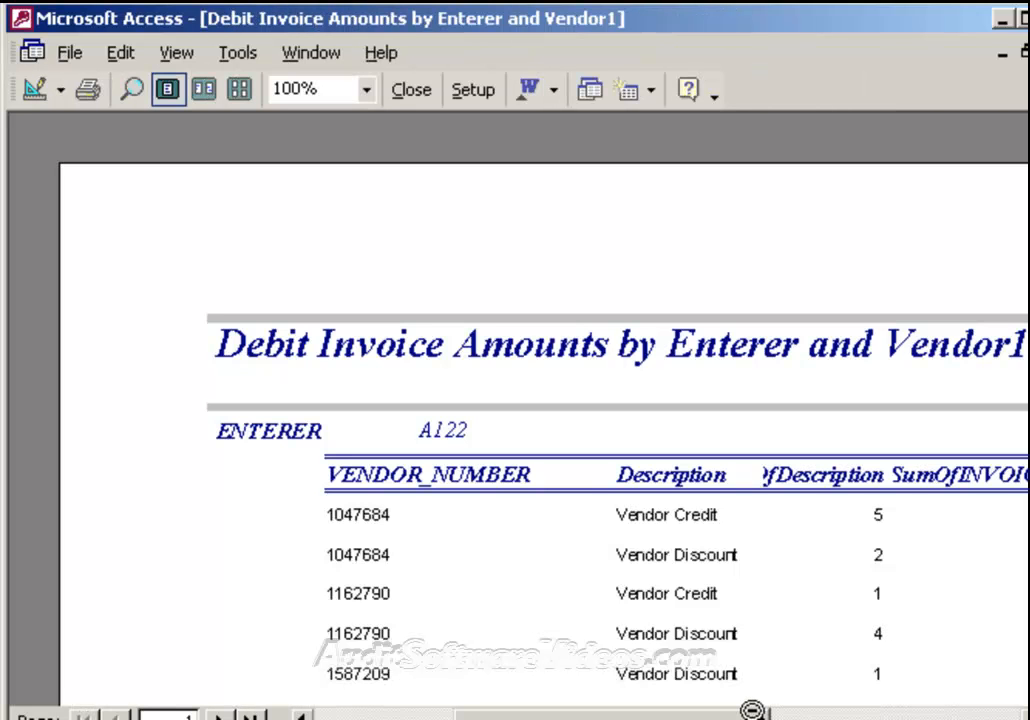
Step: Examine the previewed report's vendor details, the summary for each enterer and the grand total on the last page
scroll(515, 430, "right", 2)
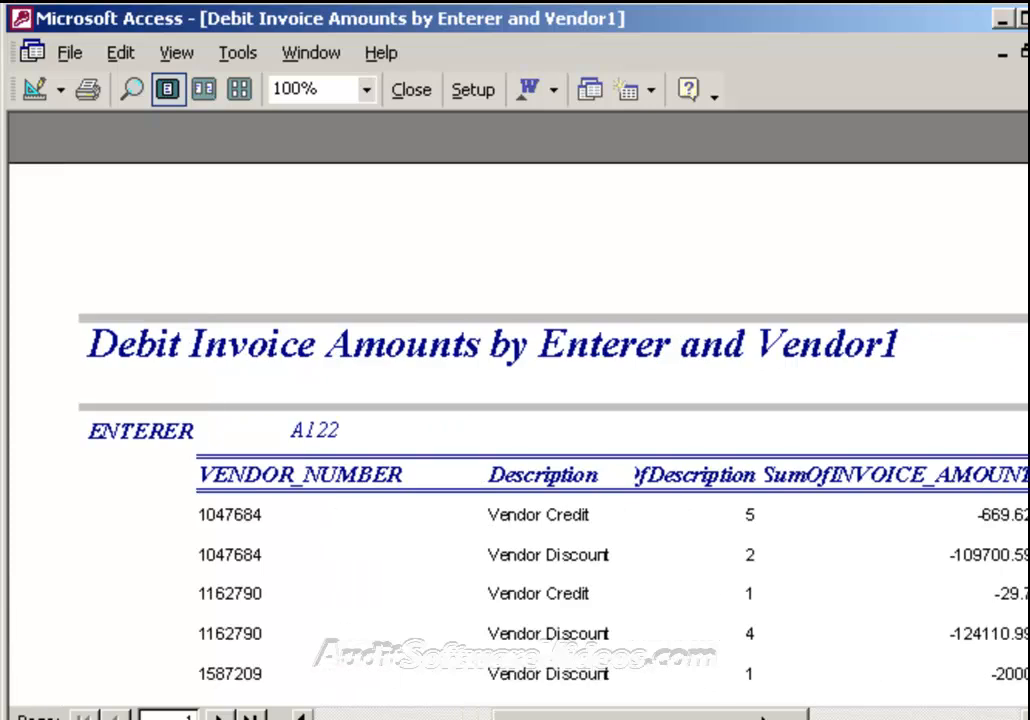
left_click_drag(765, 716, 795, 716)
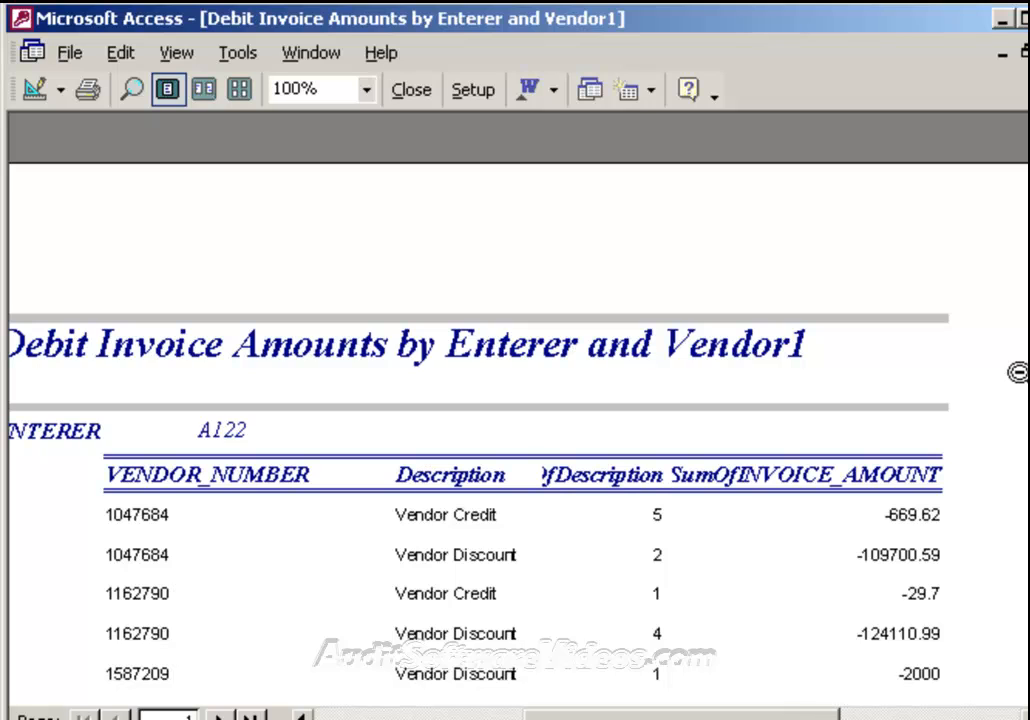
scroll(515, 410, "down", 1)
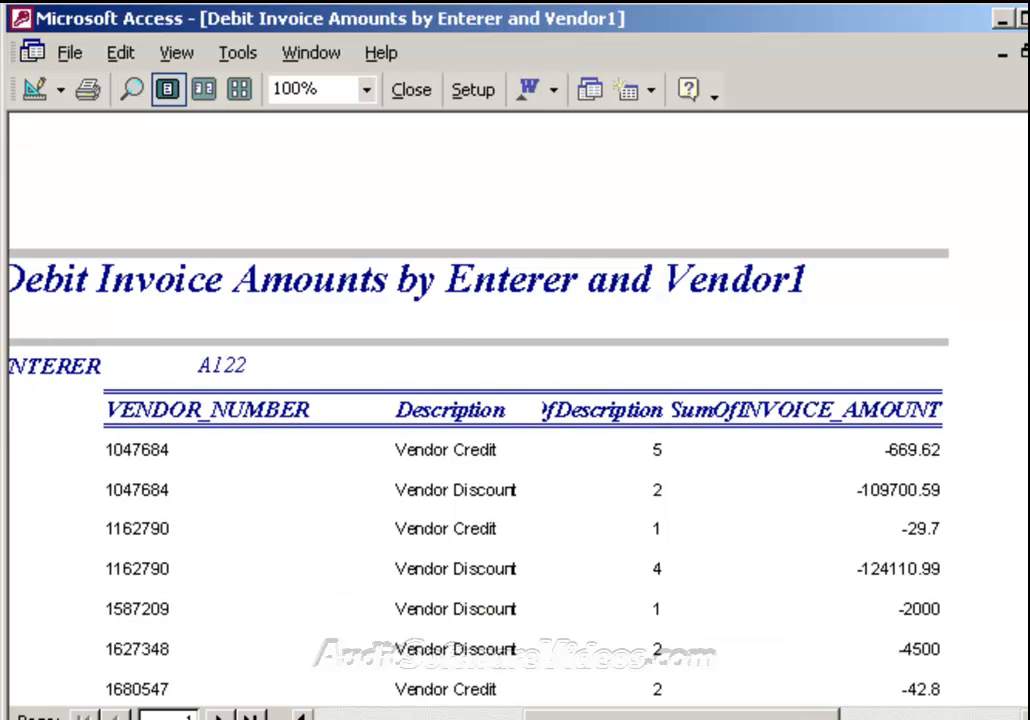
scroll(515, 410, "down", 5)
scroll(515, 410, "down", 4)
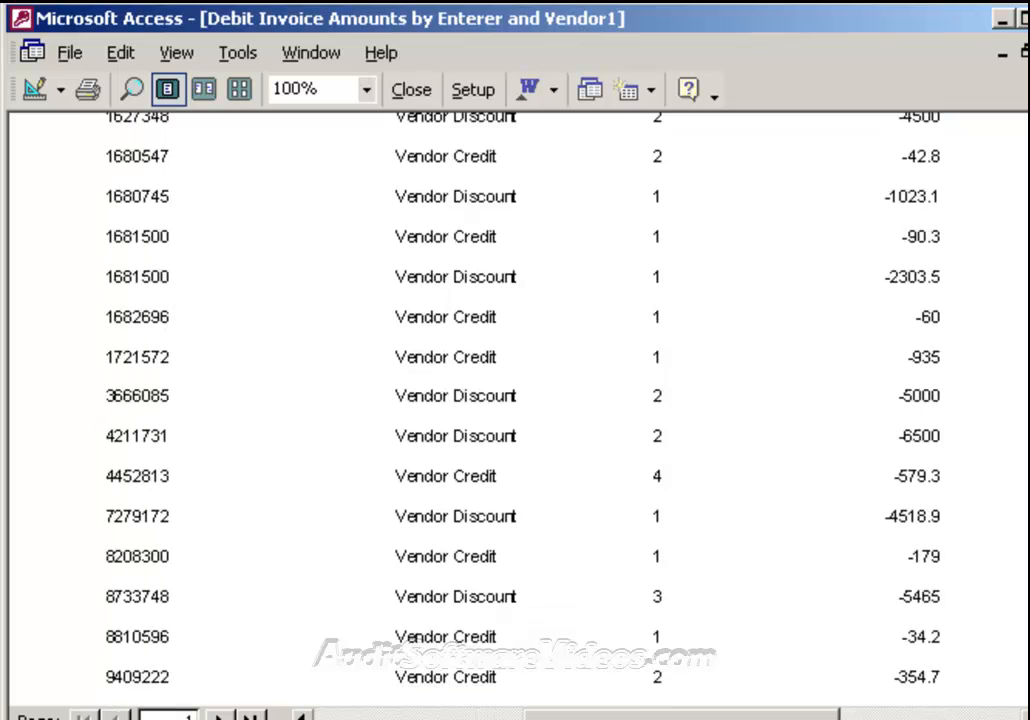
scroll(515, 410, "down", 3)
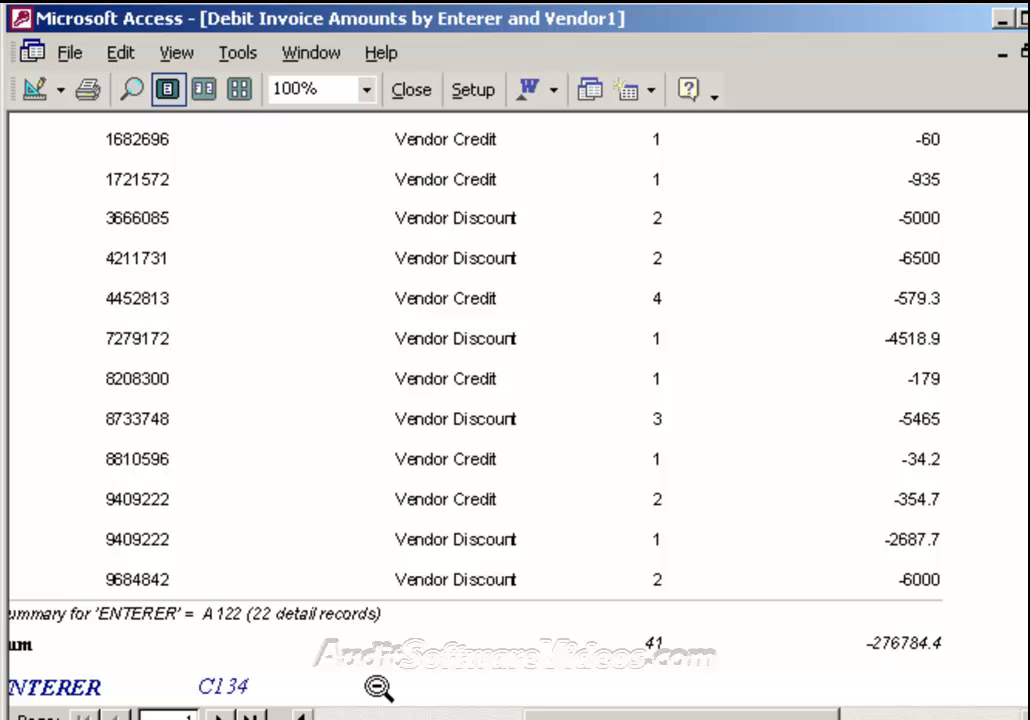
key("Page_Down")
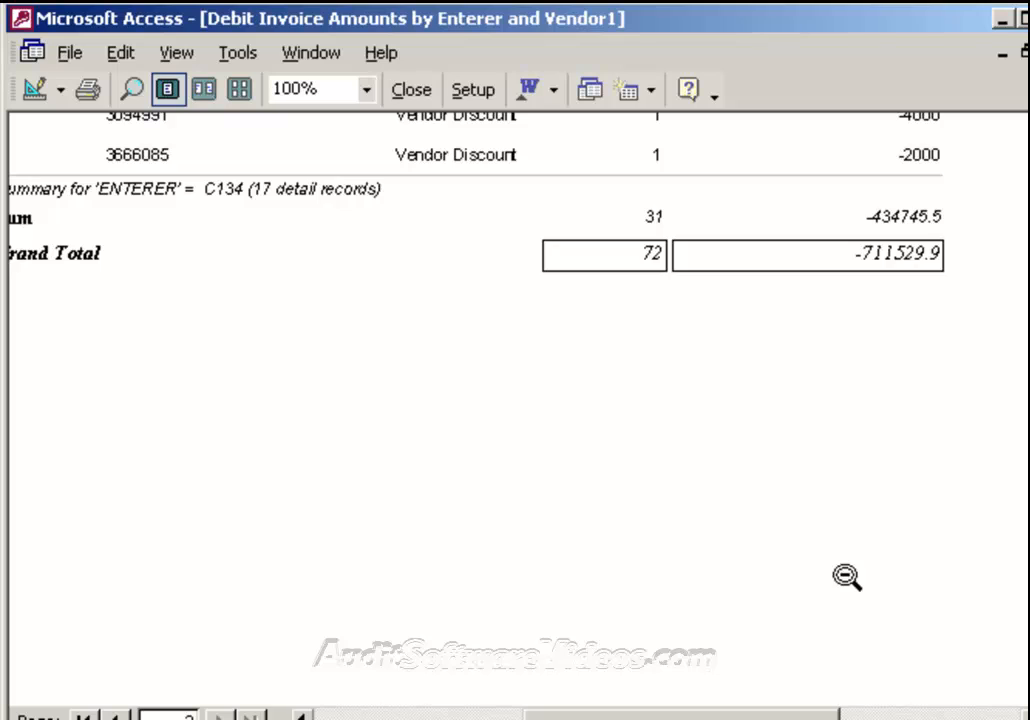
scroll(475, 400, "up", 2)
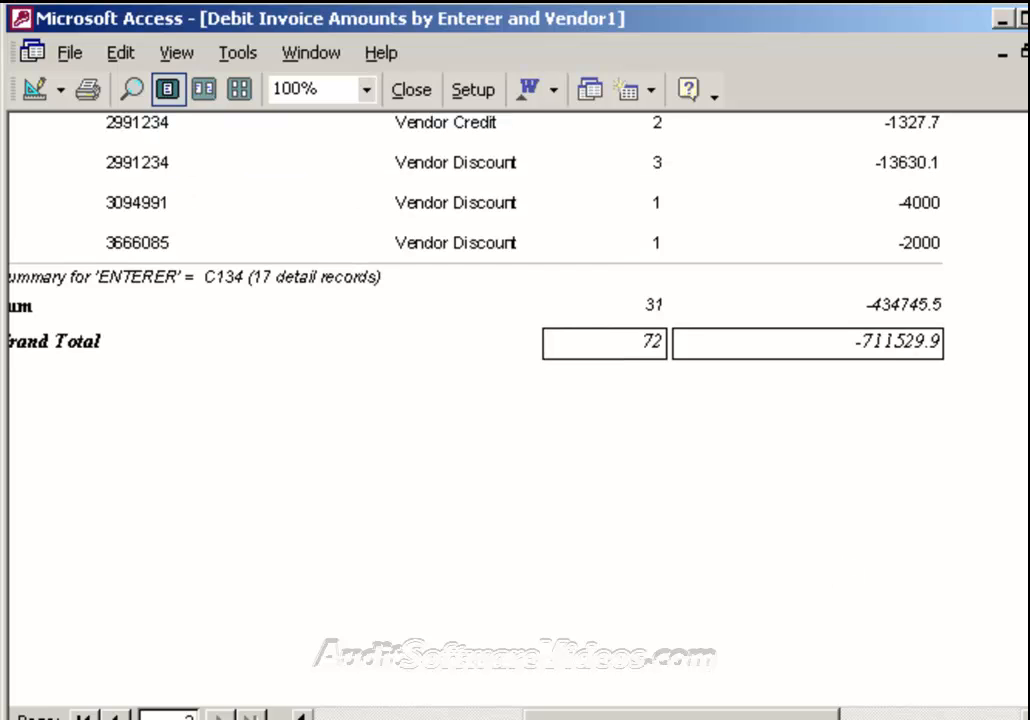
scroll(916, 416, "up", 1)
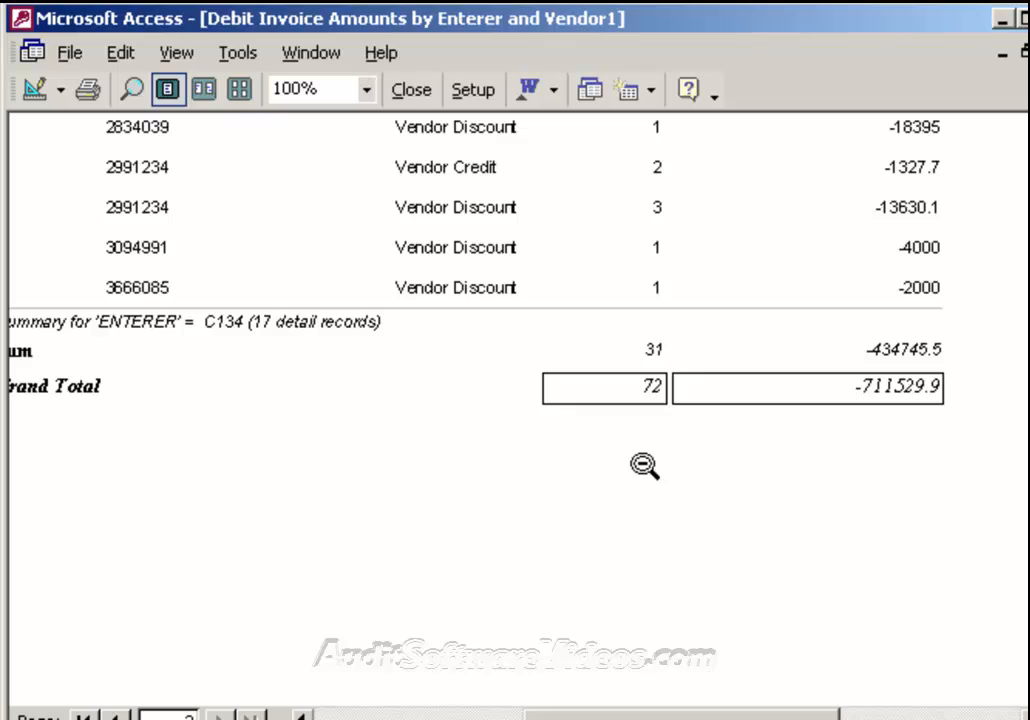
Step: Fit the whole report page in the preview and return to page 1
left_click(644, 466)
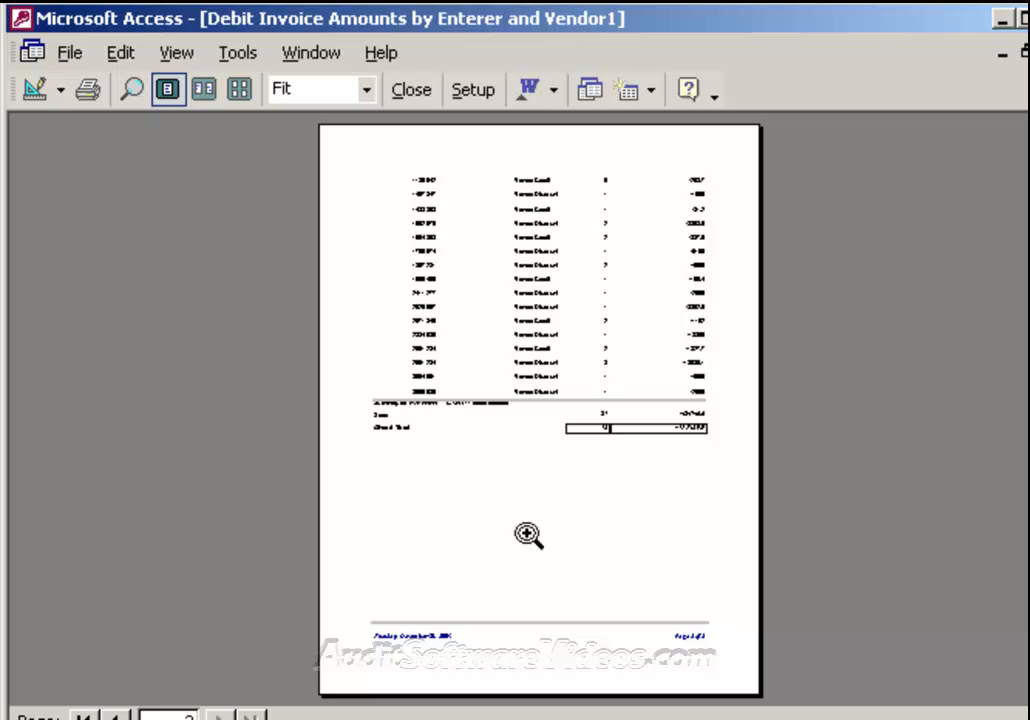
left_click(150, 716)
type("1")
key("Return")
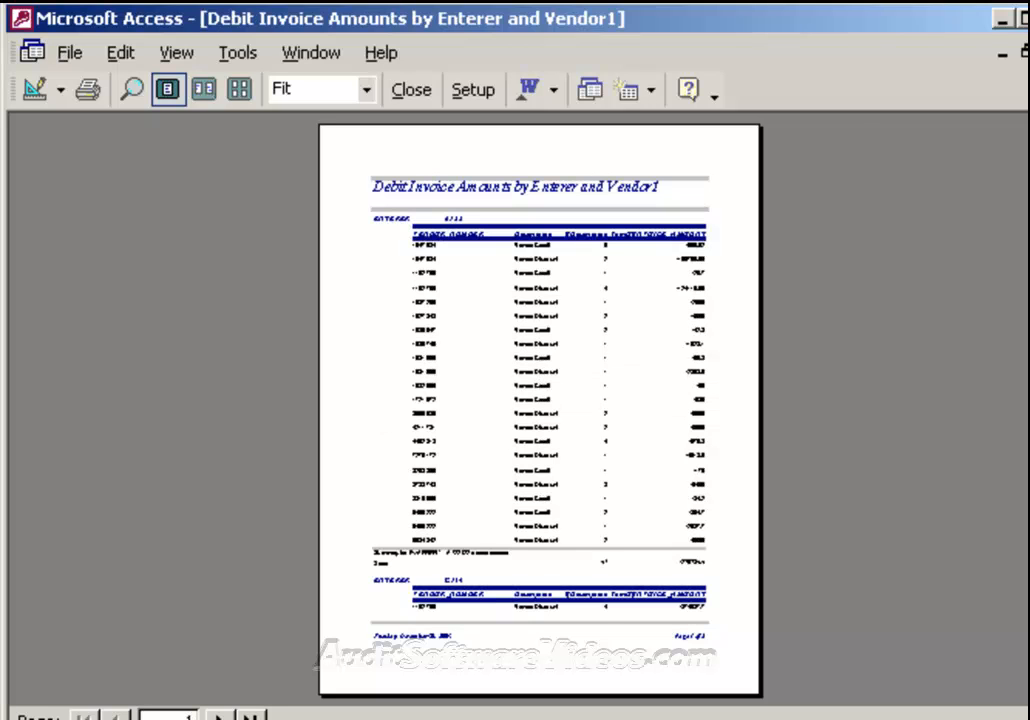